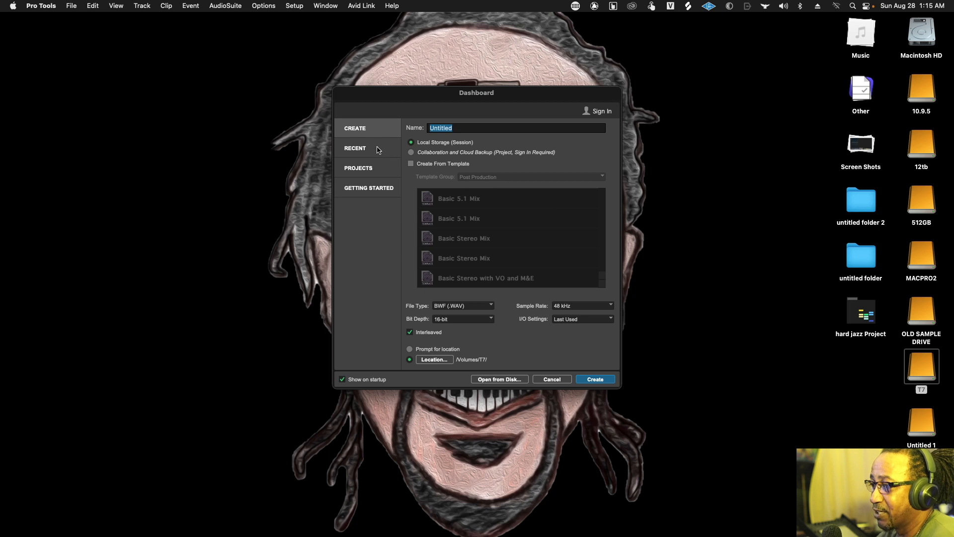
Name the new local storage session "Protools basic1".
{"action": "left_click", "coordinate": [355, 145]}
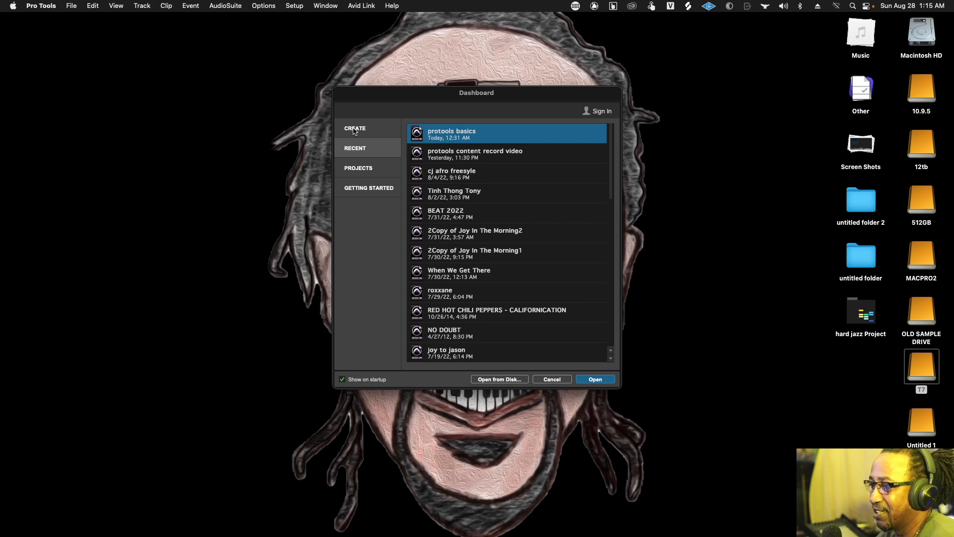
{"action": "left_click", "coordinate": [355, 129]}
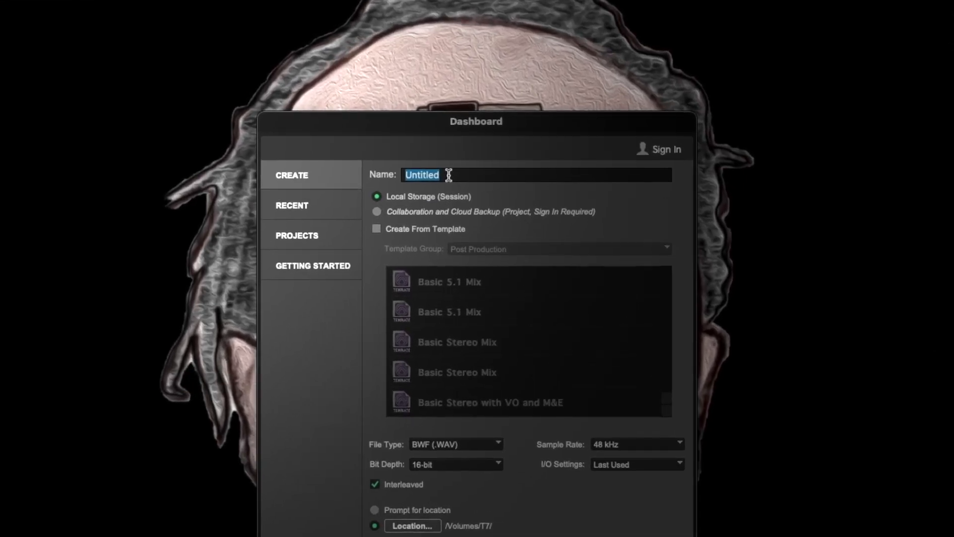
{"action": "type", "text": "Protoo"}
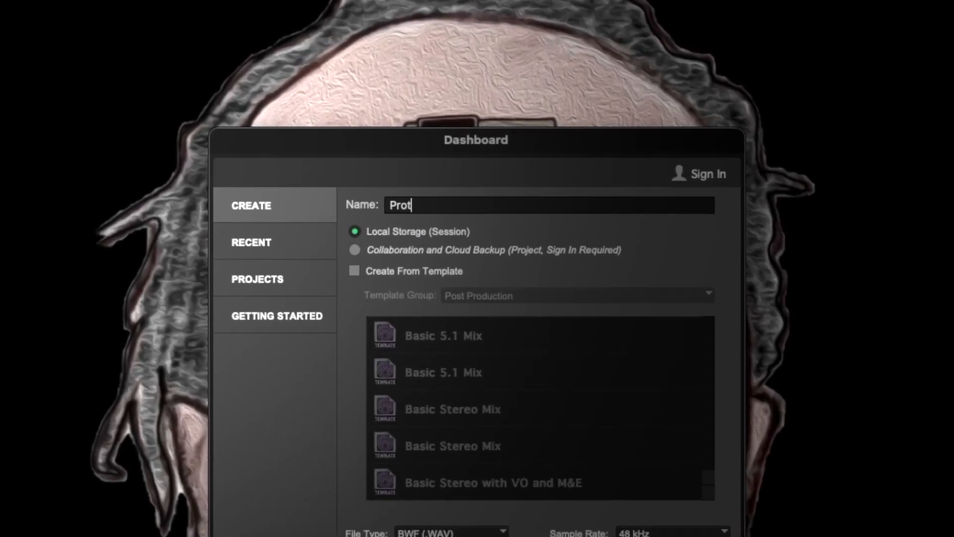
{"action": "type", "text": "ls basi"}
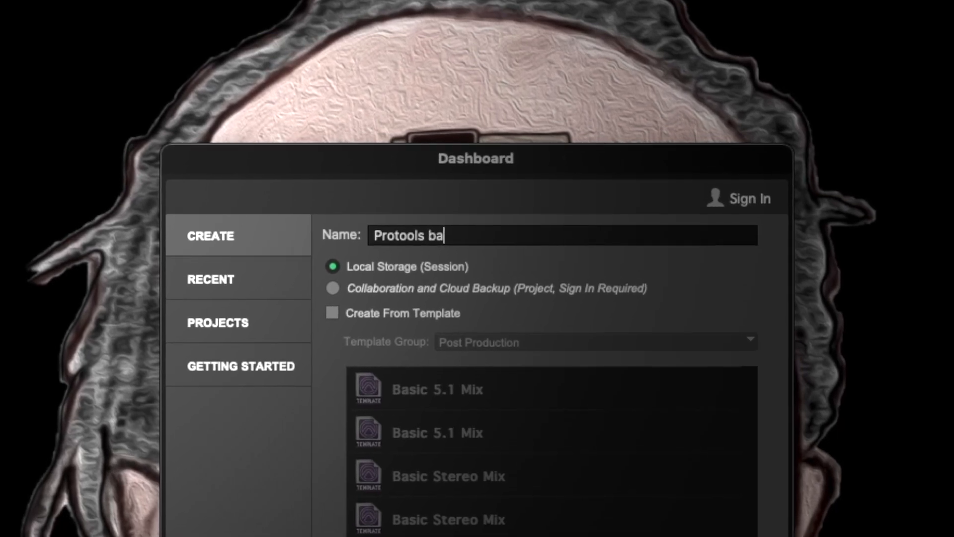
{"action": "type", "text": "c1"}
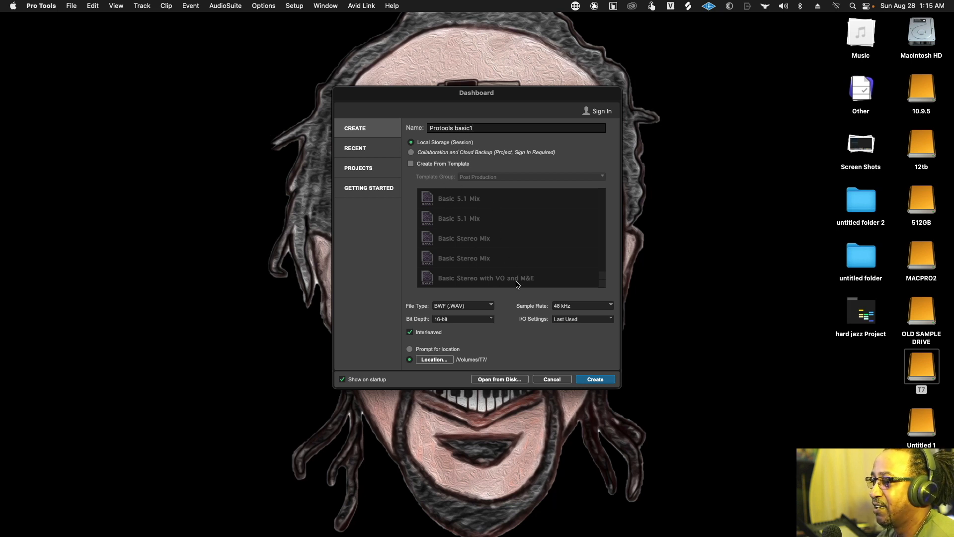
Leave the session without a template and set its sample rate to 48 kHz.
{"action": "left_click", "coordinate": [410, 164]}
{"action": "left_click", "coordinate": [410, 165]}
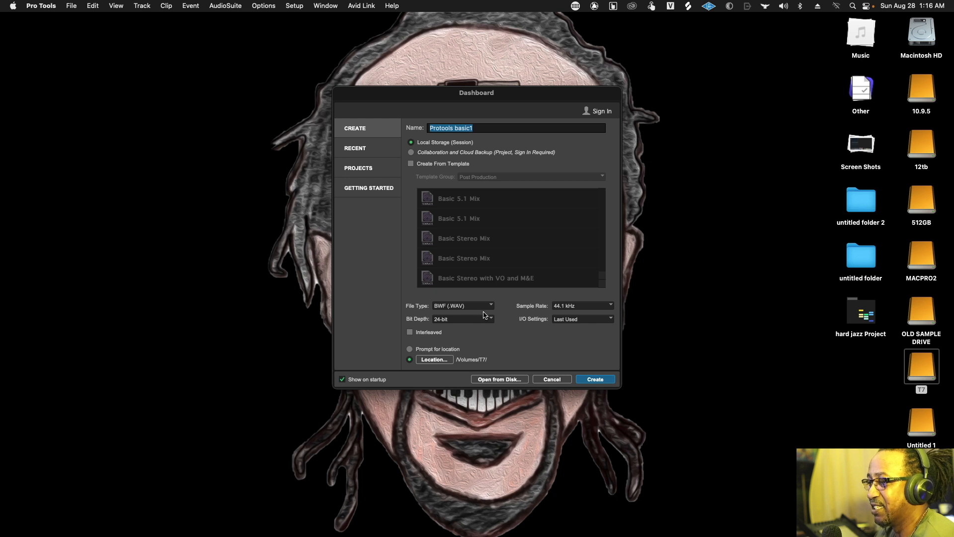
{"action": "left_click", "coordinate": [584, 307]}
{"action": "left_click", "coordinate": [582, 314]}
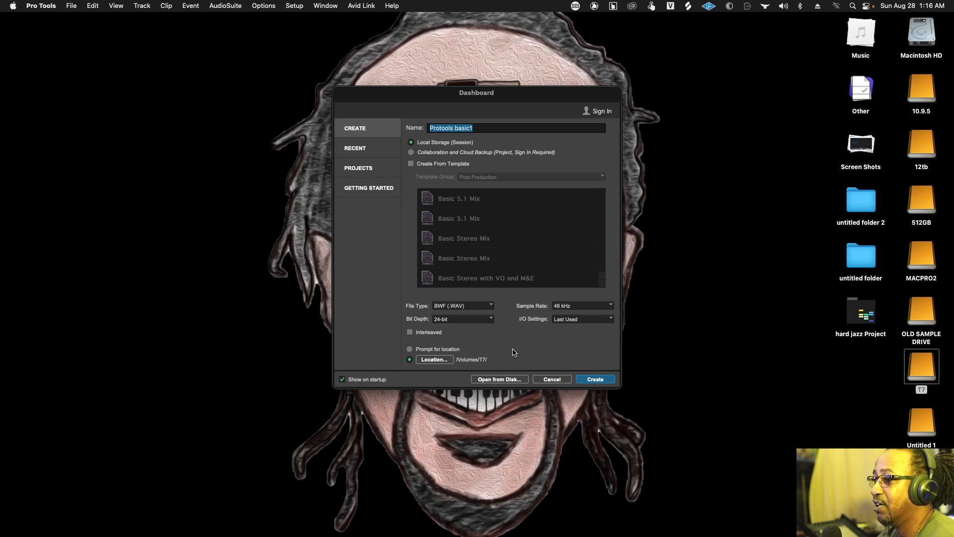
Choose the T7 drive as the session's storage location and create the session.
{"action": "left_click", "coordinate": [434, 359]}
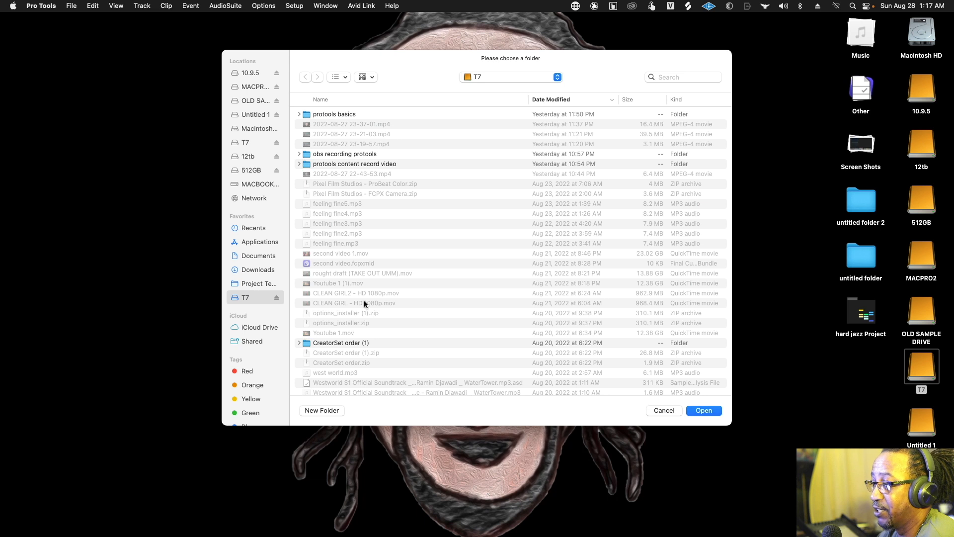
{"action": "left_click", "coordinate": [247, 143]}
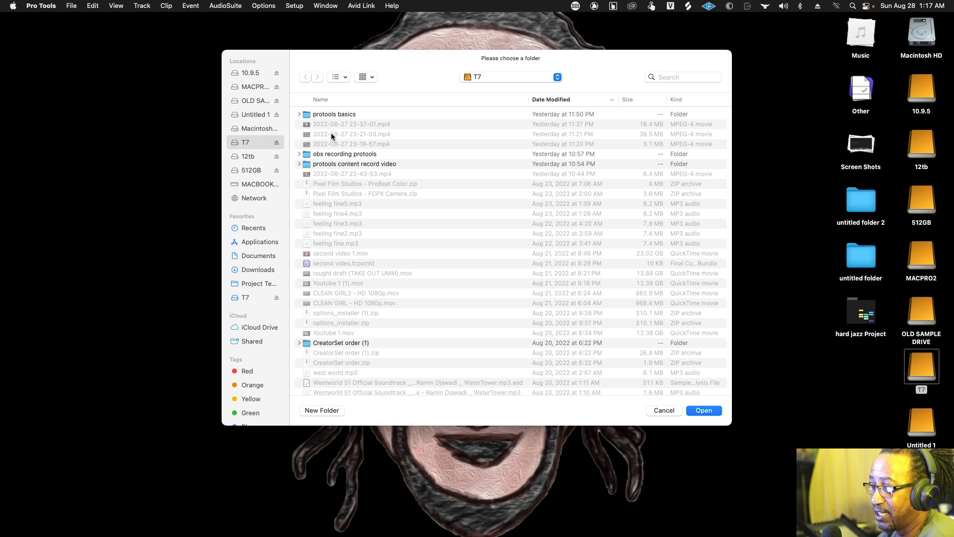
{"action": "left_click", "coordinate": [245, 157]}
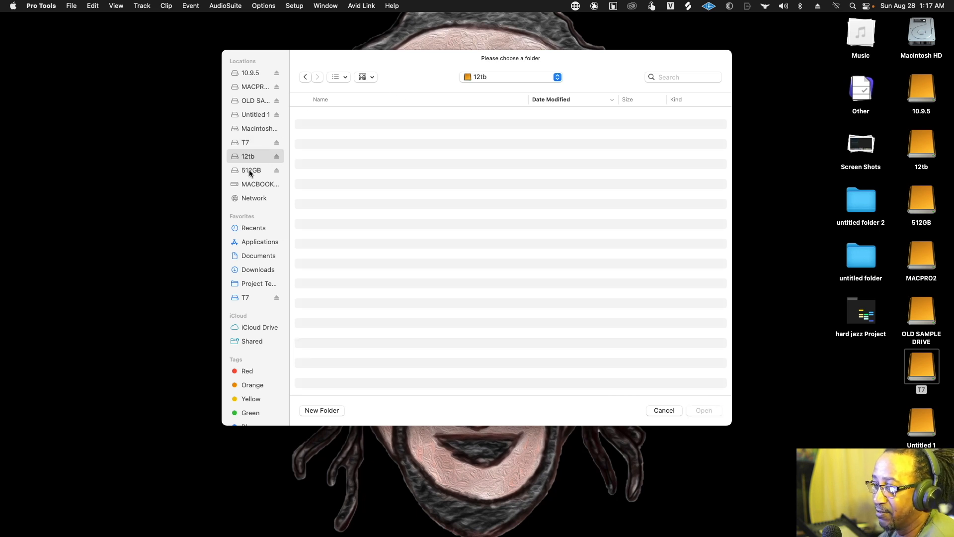
{"action": "left_click", "coordinate": [249, 171]}
{"action": "left_click", "coordinate": [247, 143]}
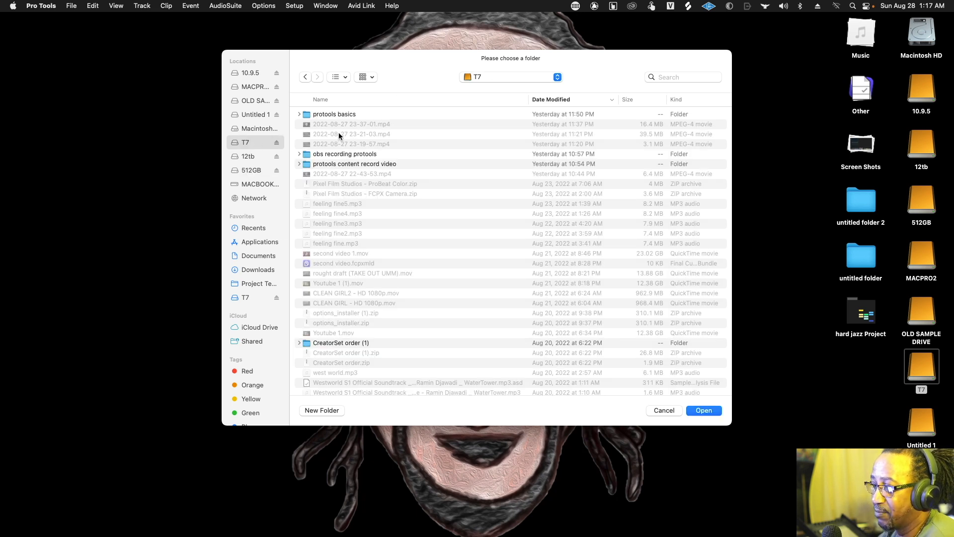
{"action": "left_click", "coordinate": [708, 412]}
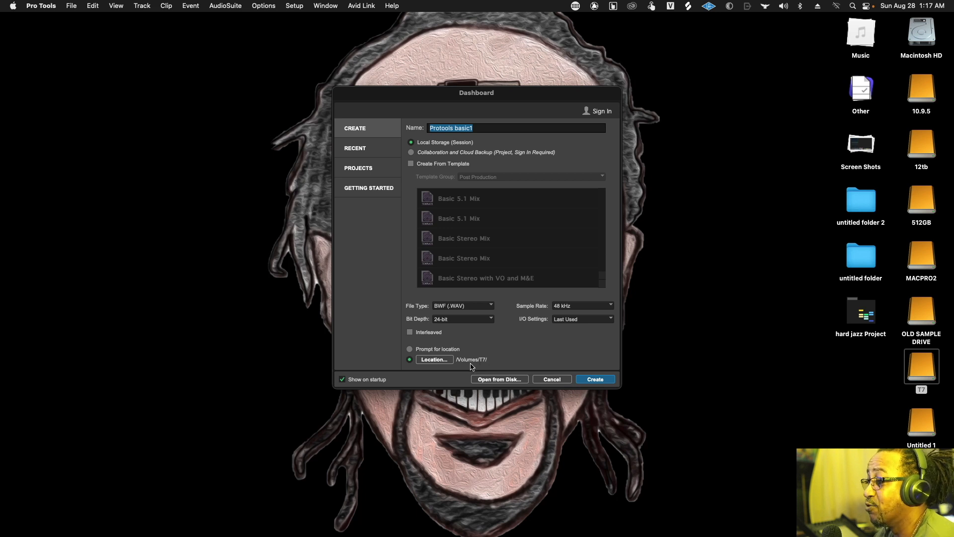
{"action": "left_click", "coordinate": [596, 380]}
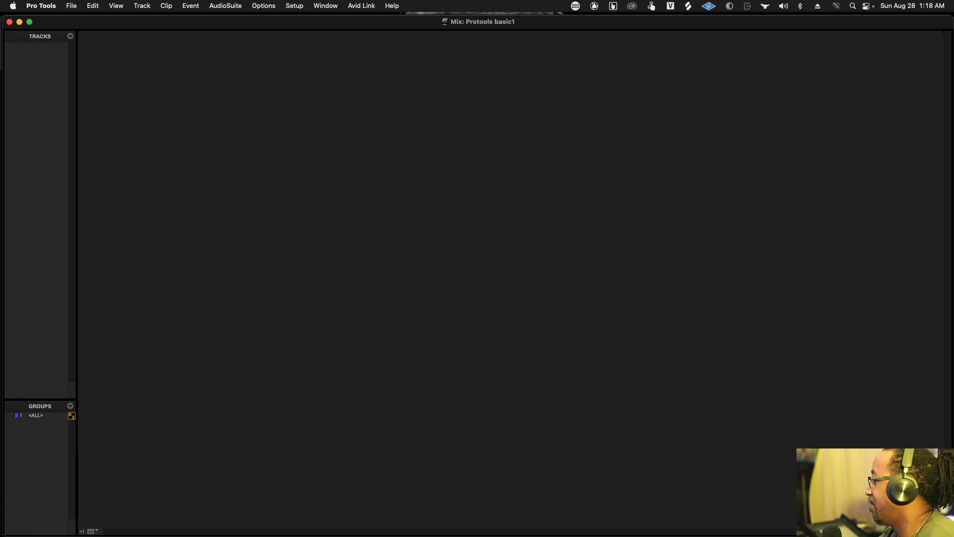
{"action": "key", "text": "super+Tab"}
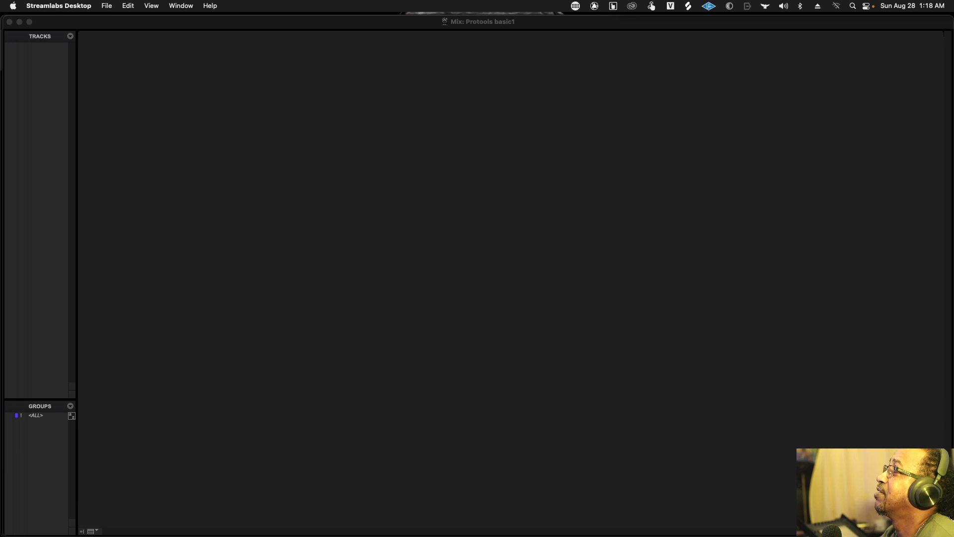
{"action": "left_click", "coordinate": [872, 25]}
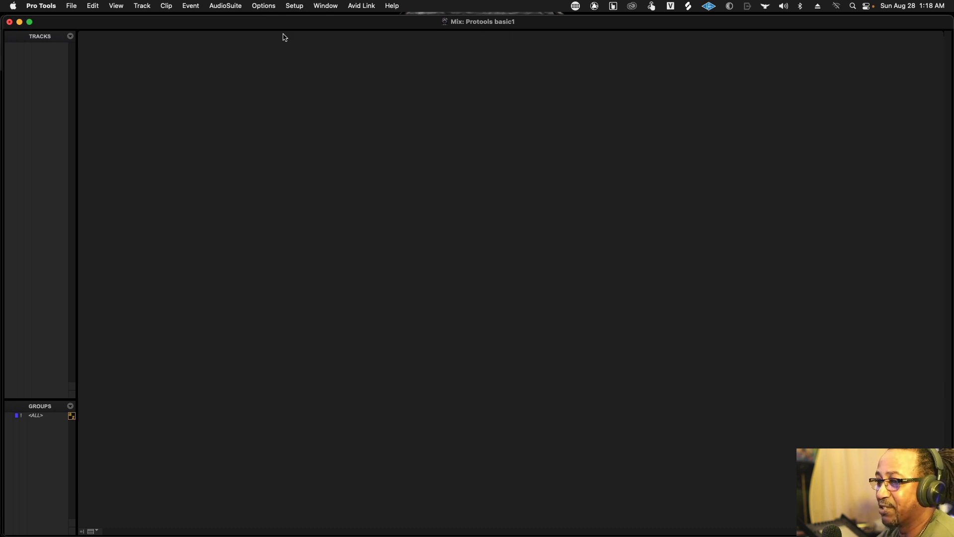
Start an audio import, select feeling fine5.mp3 on the T7 drive and stop its preview playback.
{"action": "left_click", "coordinate": [72, 6]}
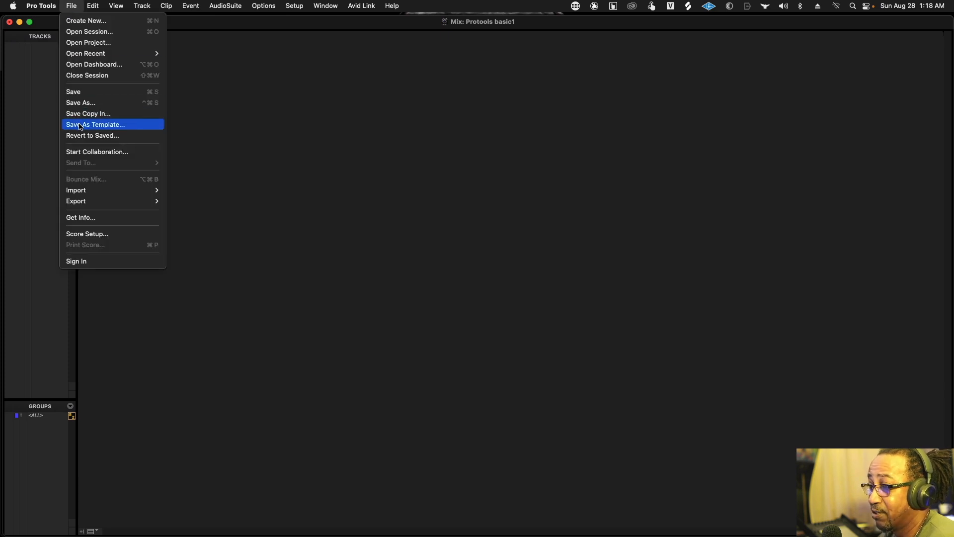
{"action": "mouse_move", "coordinate": [96, 193]}
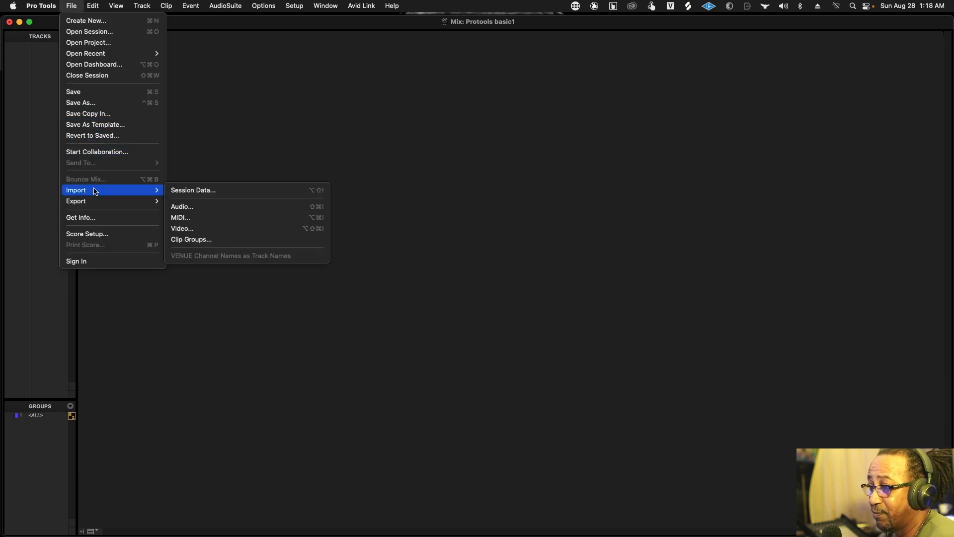
{"action": "left_click", "coordinate": [182, 209]}
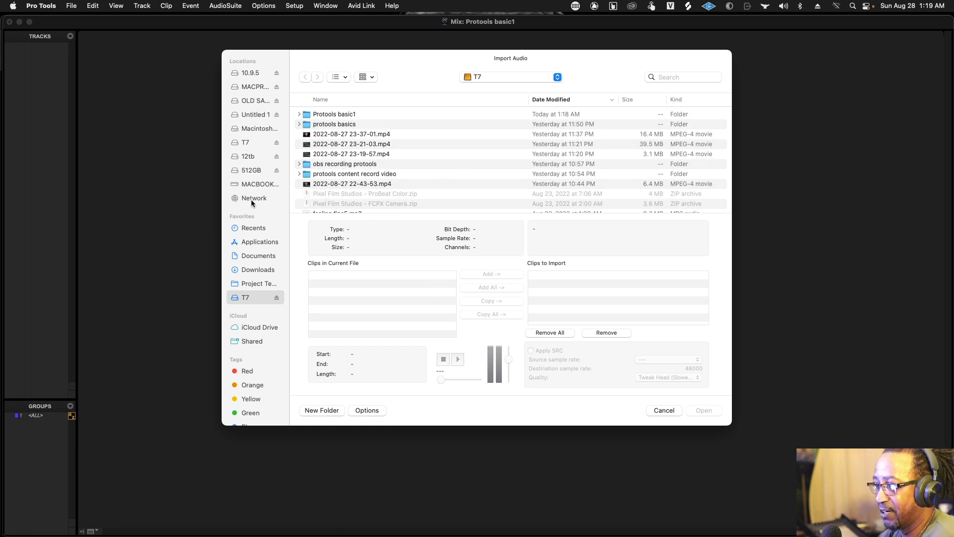
{"action": "left_click", "coordinate": [246, 172]}
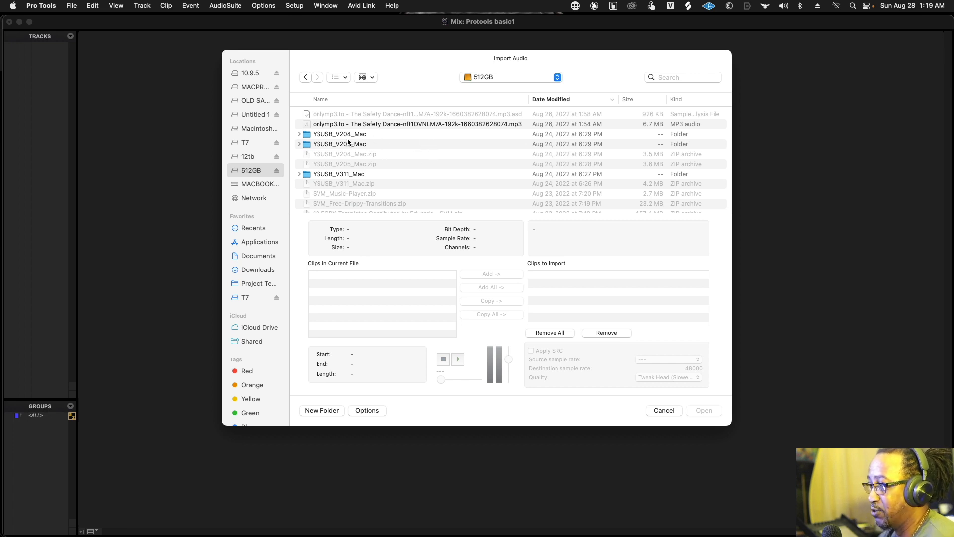
{"action": "left_click", "coordinate": [252, 138]}
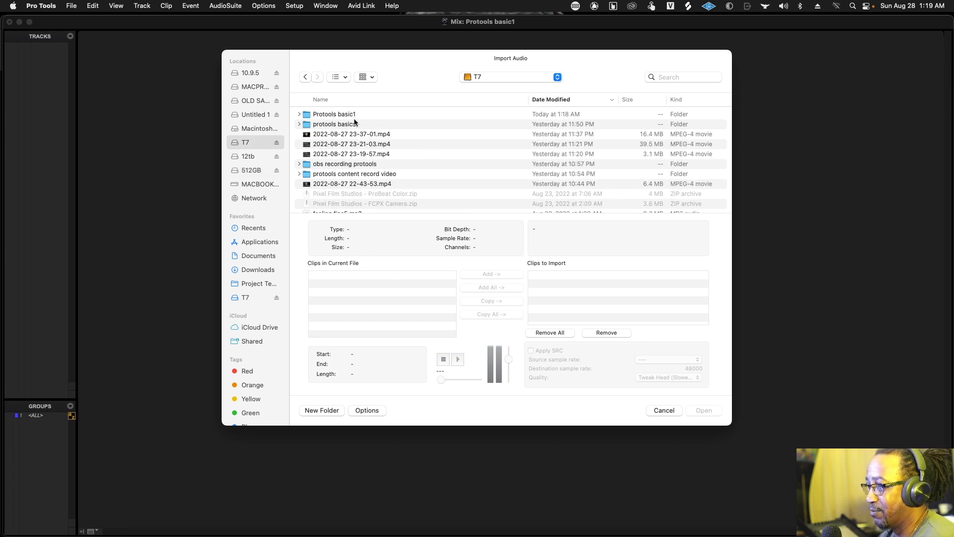
{"action": "scroll", "coordinate": [357, 121], "scroll_direction": "down", "scroll_amount": 5}
{"action": "scroll", "coordinate": [362, 122], "scroll_direction": "down", "scroll_amount": 15}
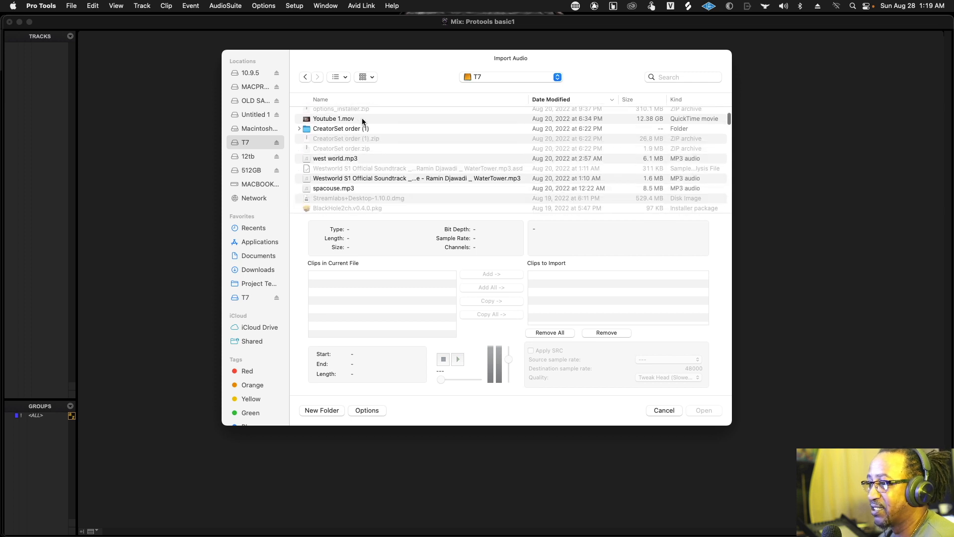
{"action": "scroll", "coordinate": [362, 121], "scroll_direction": "down", "scroll_amount": 10}
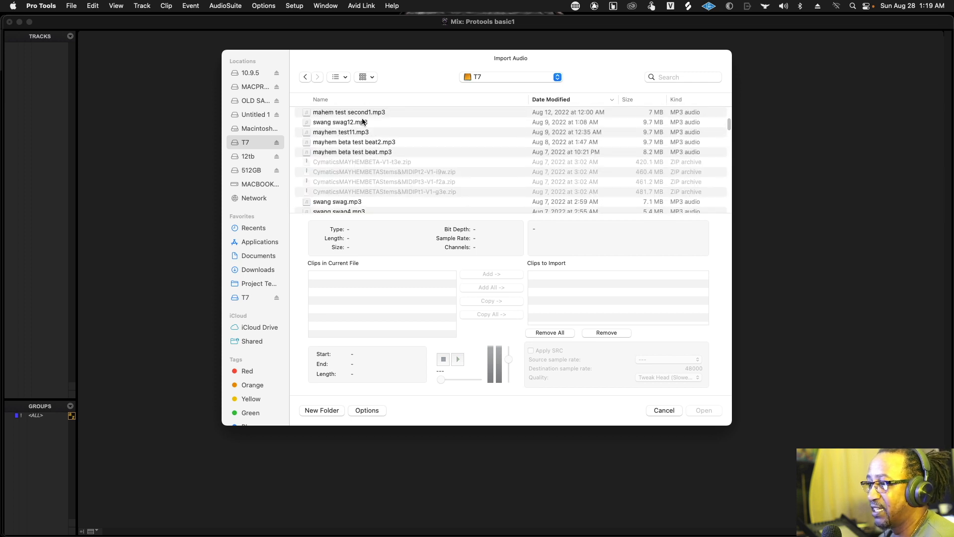
{"action": "scroll", "coordinate": [363, 121], "scroll_direction": "up", "scroll_amount": 20}
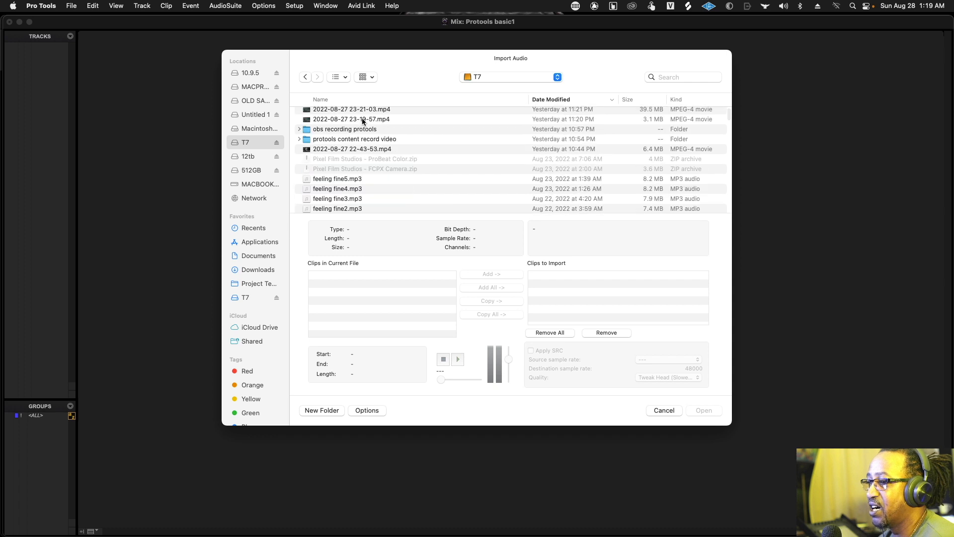
{"action": "left_click", "coordinate": [337, 180]}
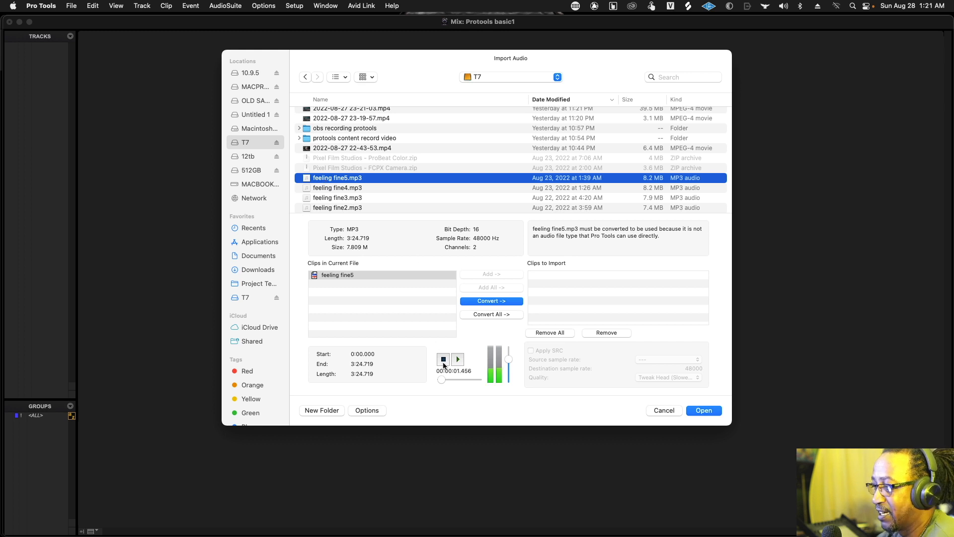
{"action": "left_click", "coordinate": [443, 360]}
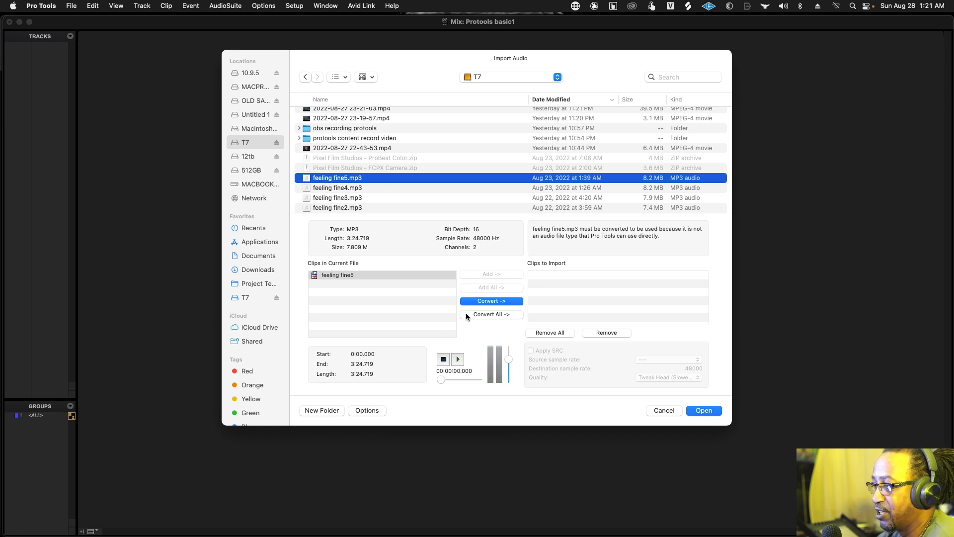
Add feeling fine5 to the clips to import as a converted file and accept the import list.
{"action": "left_click", "coordinate": [488, 301]}
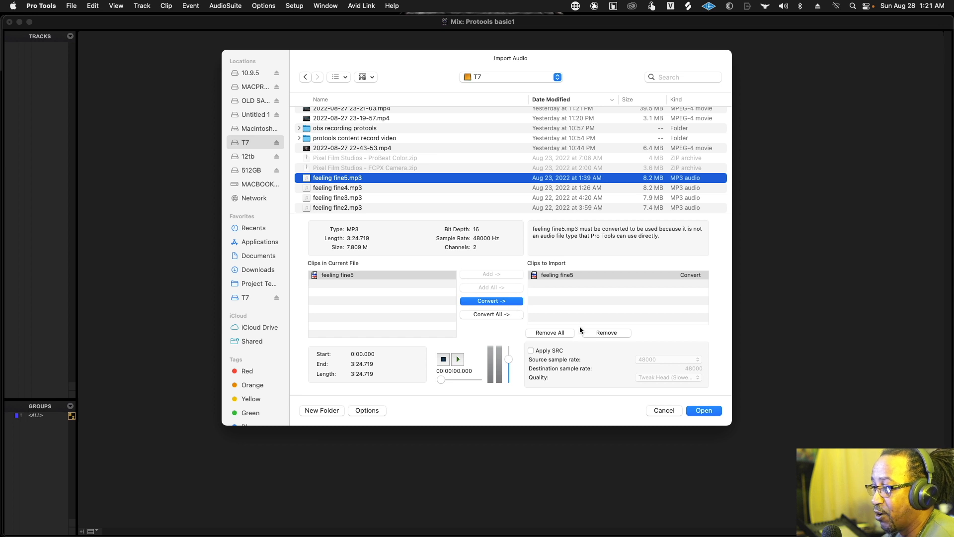
{"action": "left_click", "coordinate": [605, 332]}
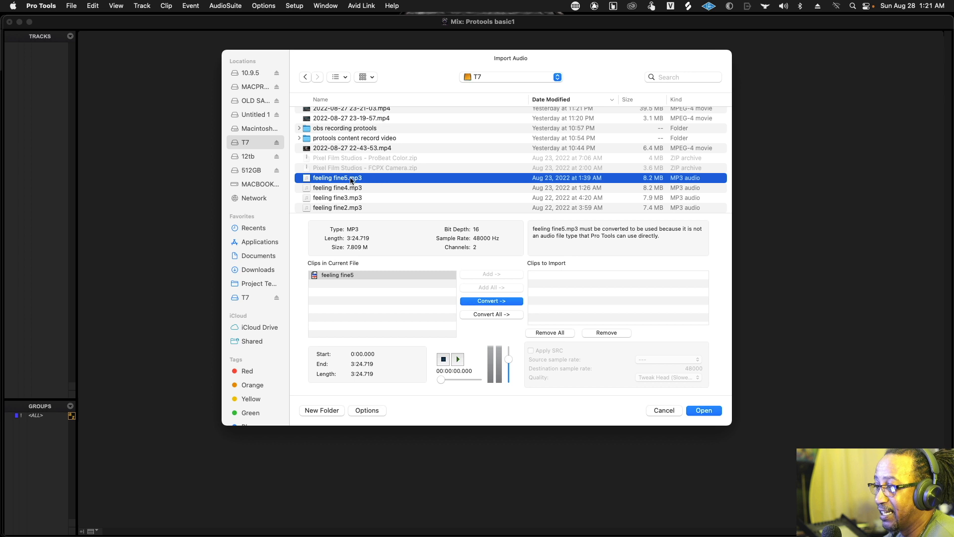
{"action": "double_click", "coordinate": [333, 178]}
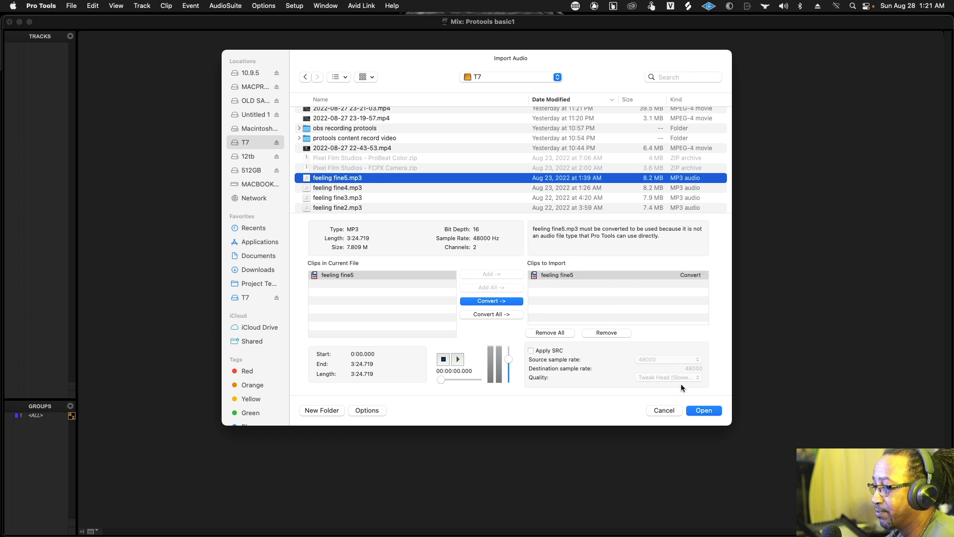
{"action": "left_click", "coordinate": [704, 410]}
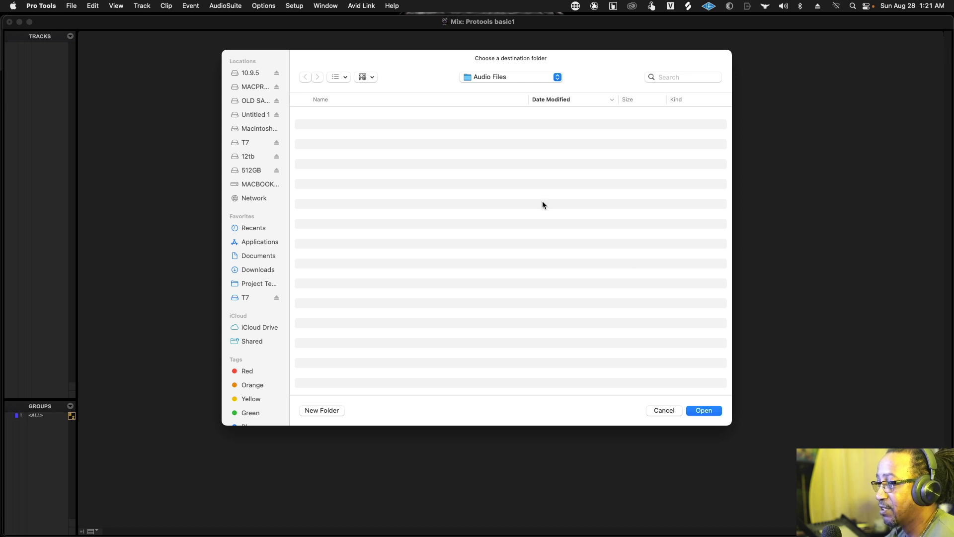
Store the converted audio in the session's Audio Files folder and place it on a new track at Session Start.
{"action": "left_click", "coordinate": [532, 76]}
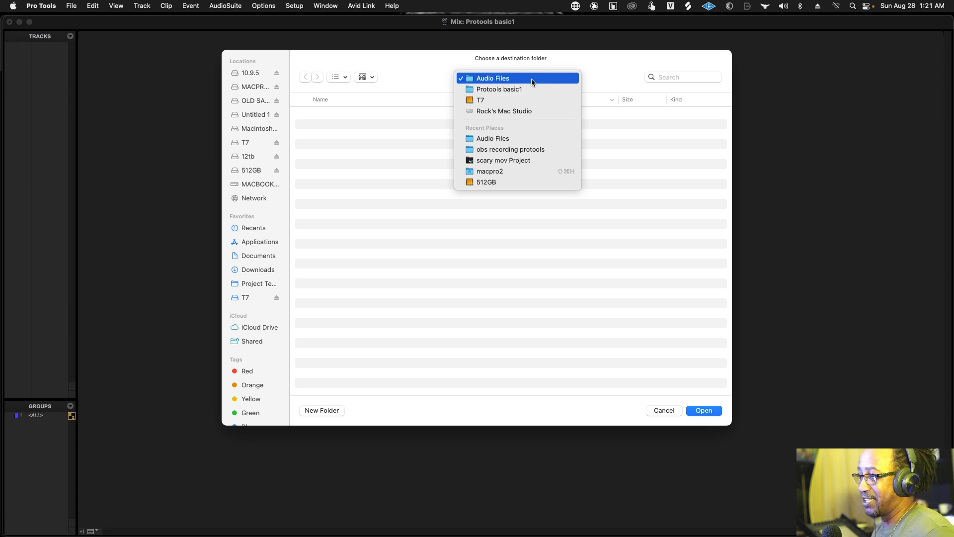
{"action": "left_click", "coordinate": [566, 61]}
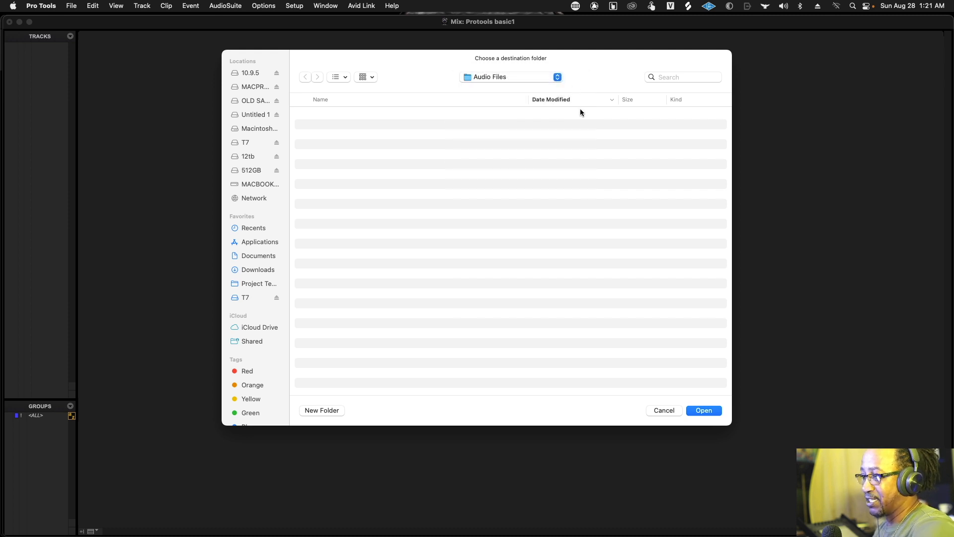
{"action": "left_click", "coordinate": [704, 409]}
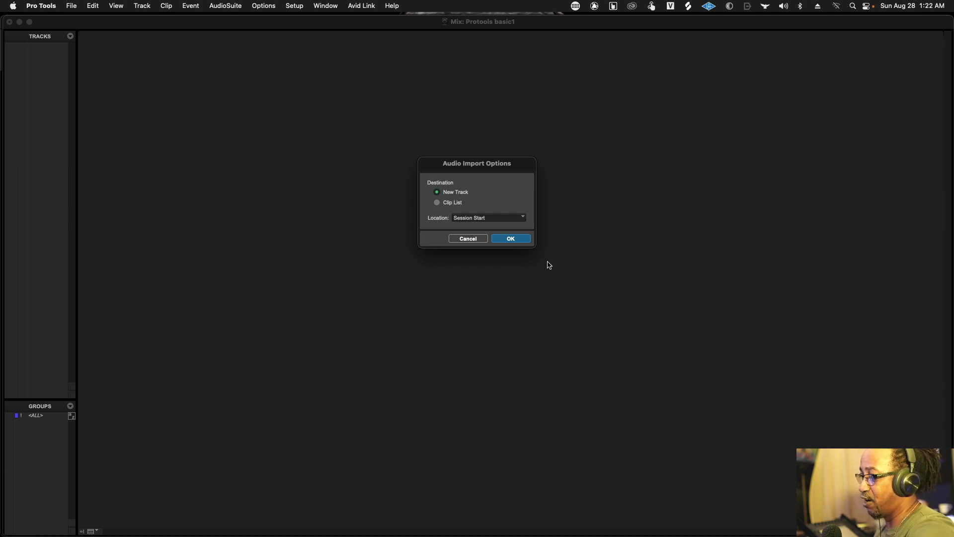
{"action": "left_click", "coordinate": [512, 239]}
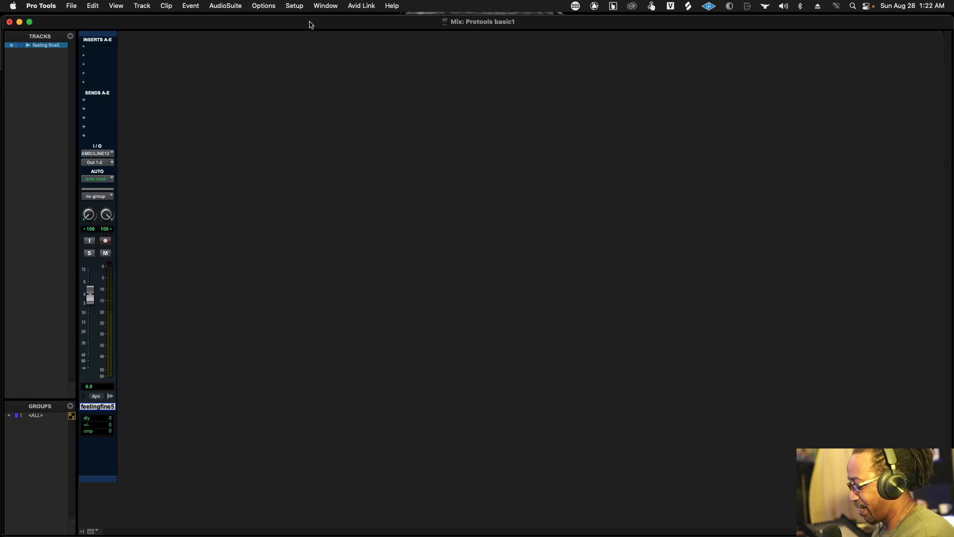
Return to the Edit window and create 16 new mono audio tracks.
{"action": "key", "text": "super+equal"}
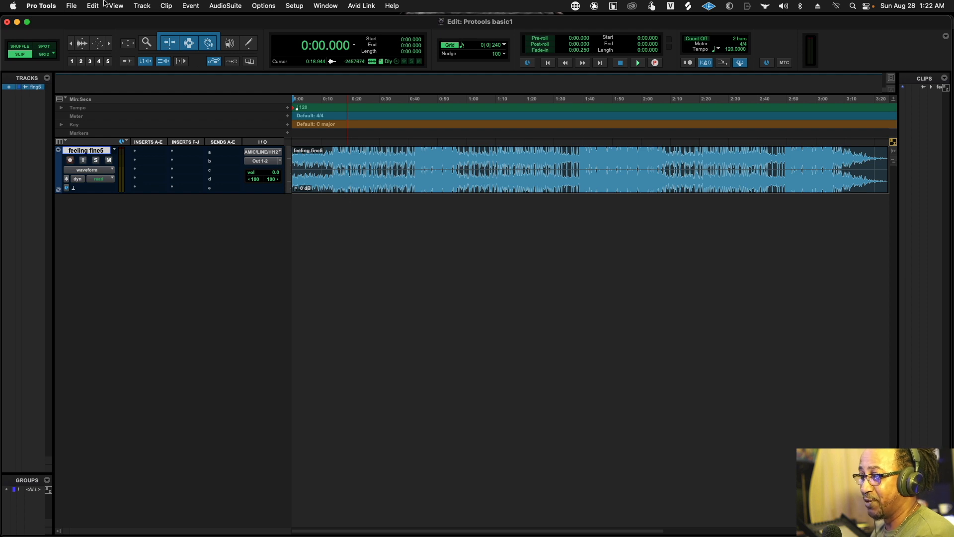
{"action": "left_click", "coordinate": [141, 5]}
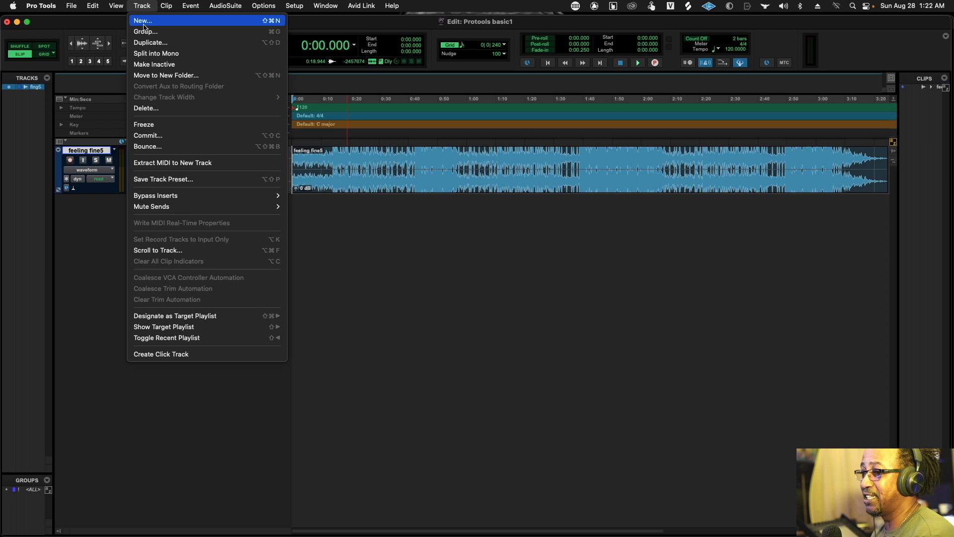
{"action": "left_click", "coordinate": [144, 24]}
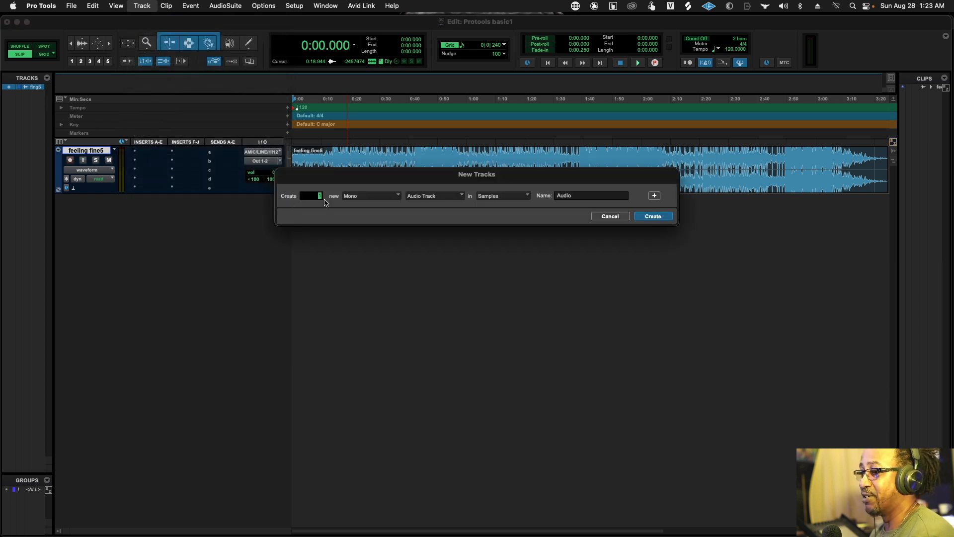
{"action": "left_click", "coordinate": [457, 199]}
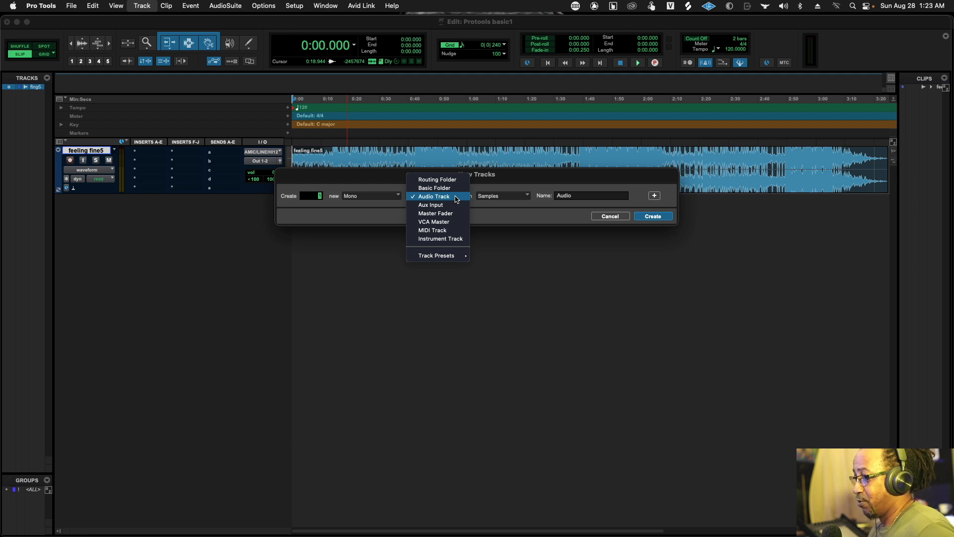
{"action": "left_click", "coordinate": [457, 199]}
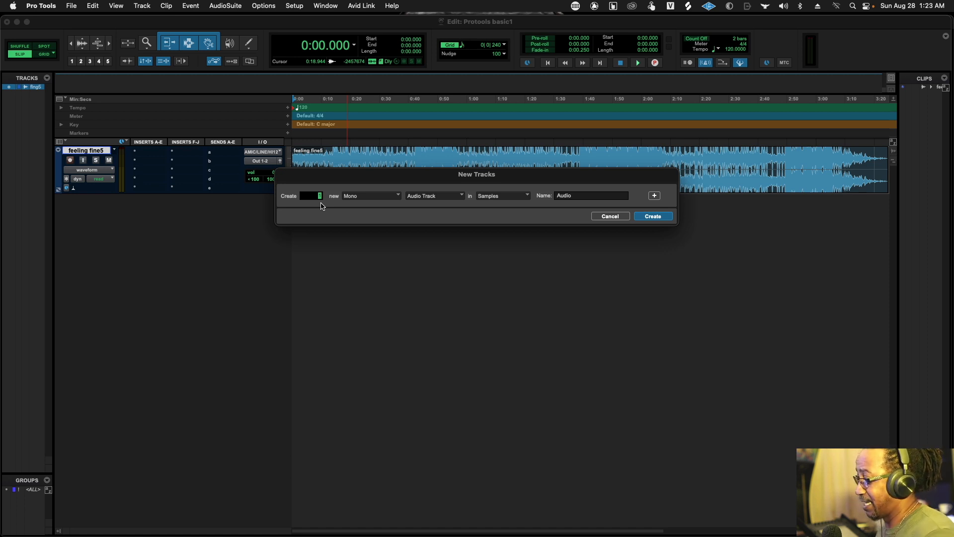
{"action": "type", "text": "16"}
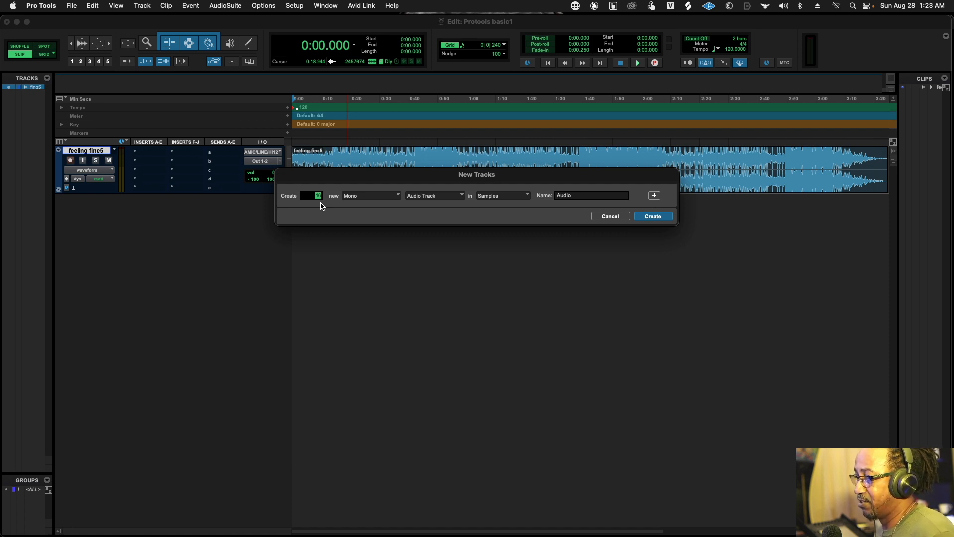
{"action": "key", "text": "Return"}
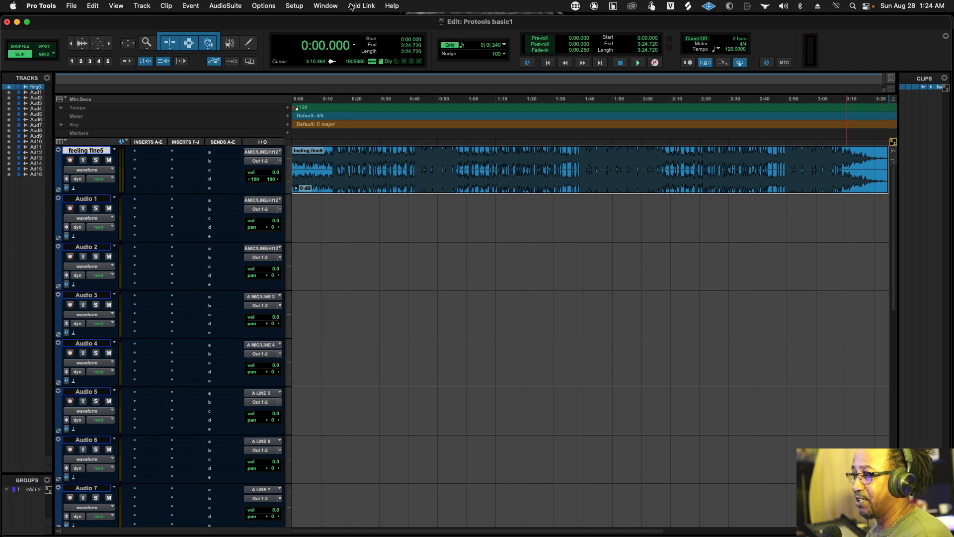
Show the Mix window and set the inputs of Audio 1 and Audio 2 to A MIC/LINE/HIZ 1 (2) / A MIC/LINE/HIZ.L.
{"action": "left_click", "coordinate": [332, 6]}
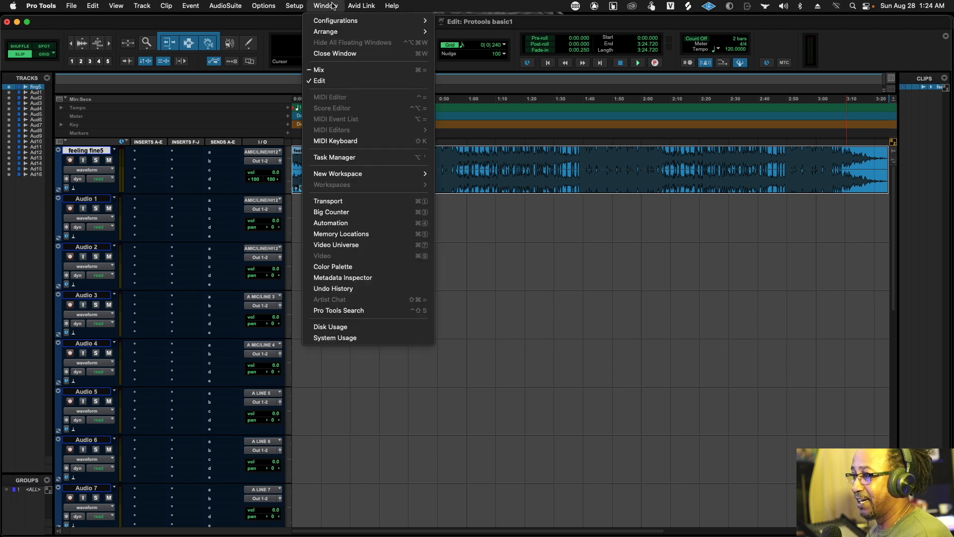
{"action": "left_click", "coordinate": [332, 71]}
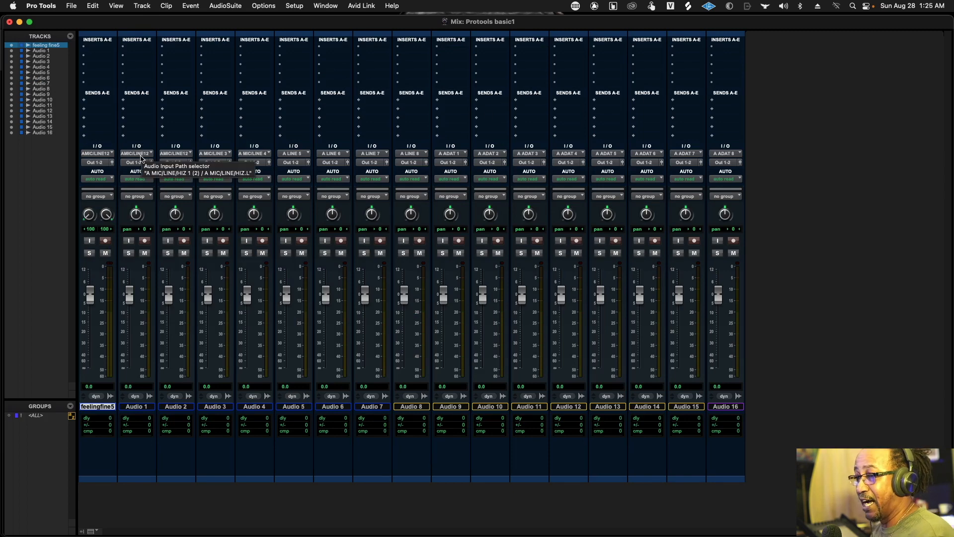
{"action": "left_click", "coordinate": [141, 158]}
{"action": "mouse_move", "coordinate": [175, 154]}
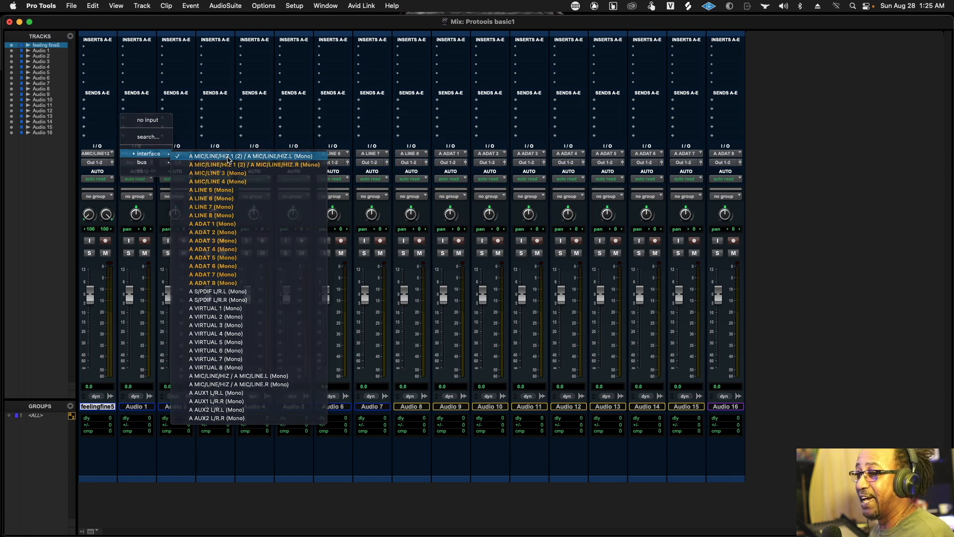
{"action": "left_click", "coordinate": [228, 159]}
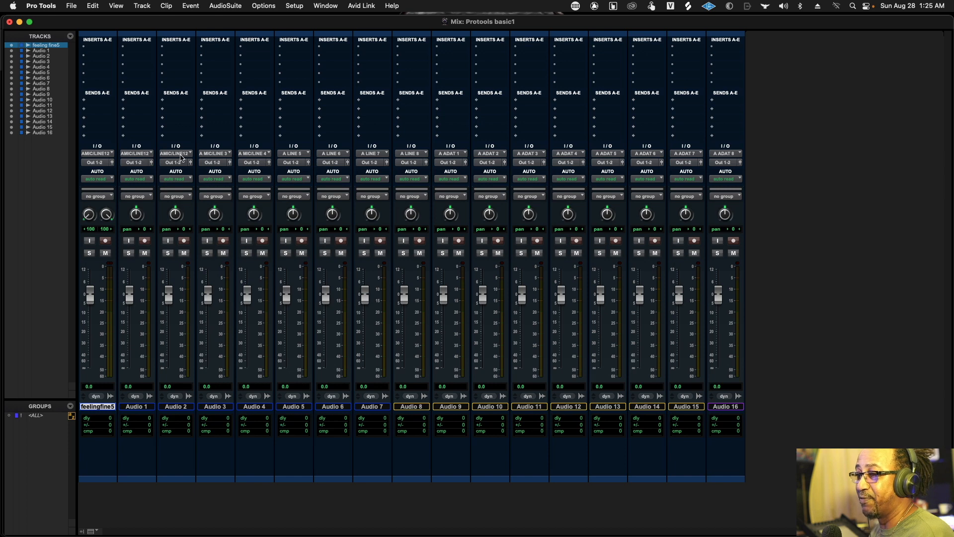
{"action": "left_click", "coordinate": [182, 154]}
{"action": "mouse_move", "coordinate": [183, 154]}
{"action": "left_click", "coordinate": [239, 159]}
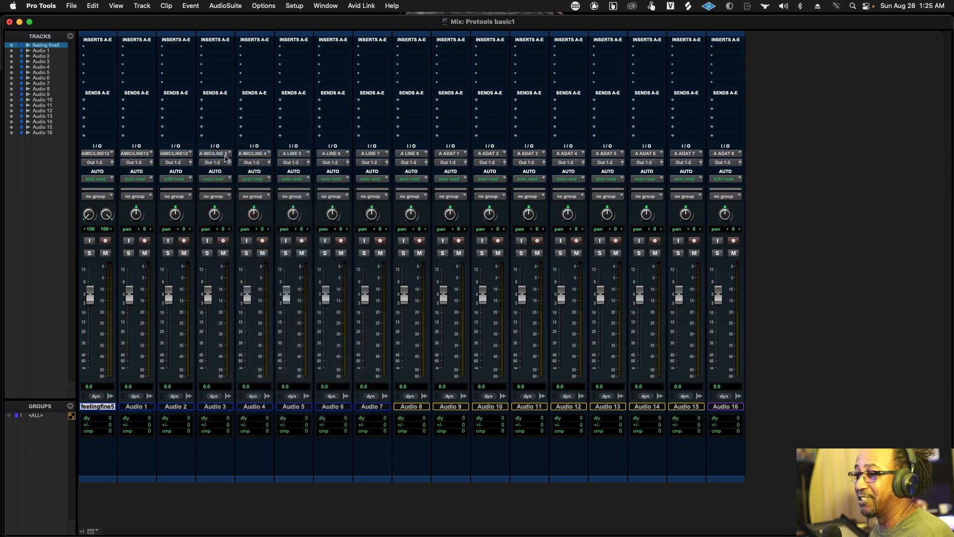
{"action": "left_click", "coordinate": [215, 153]}
{"action": "left_click", "coordinate": [164, 128]}
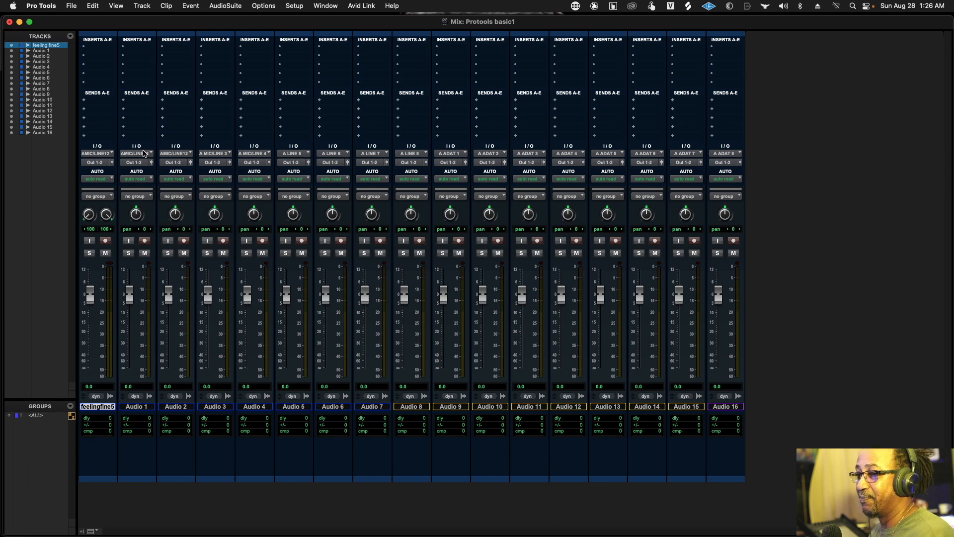
Apply the input A MIC/LINE/HIZ 1 (2) / A MIC/LINE/HIZ.L to all the audio tracks at once.
{"action": "left_click", "coordinate": [143, 153]}
{"action": "mouse_move", "coordinate": [143, 153]}
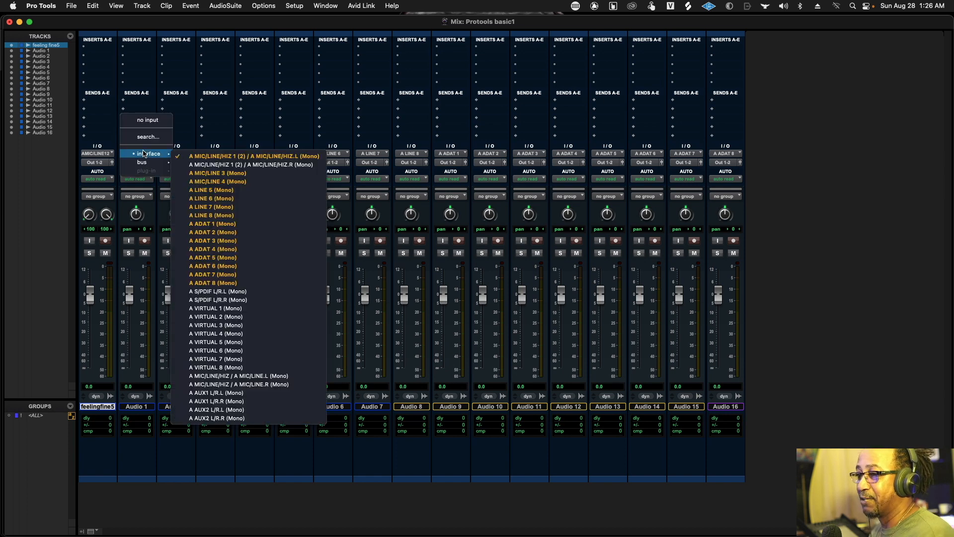
{"action": "left_click", "coordinate": [208, 157], "text": "alt"}
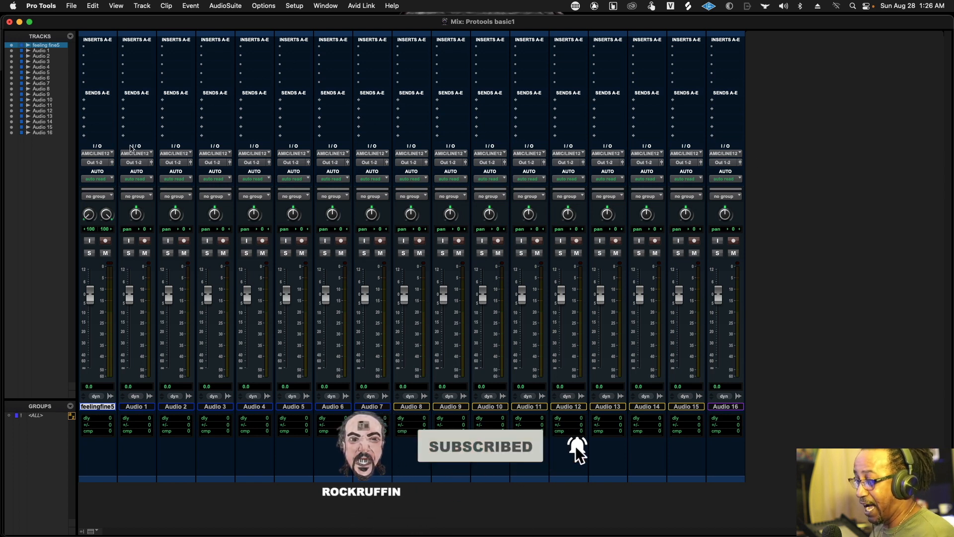
Assign consecutive inputs across the tracks, starting with A MIC/LINE/HIZ 1 (2) / A MIC/LINE/HIZ.L on Audio 1.
{"action": "left_click", "coordinate": [132, 153]}
{"action": "mouse_move", "coordinate": [149, 153]}
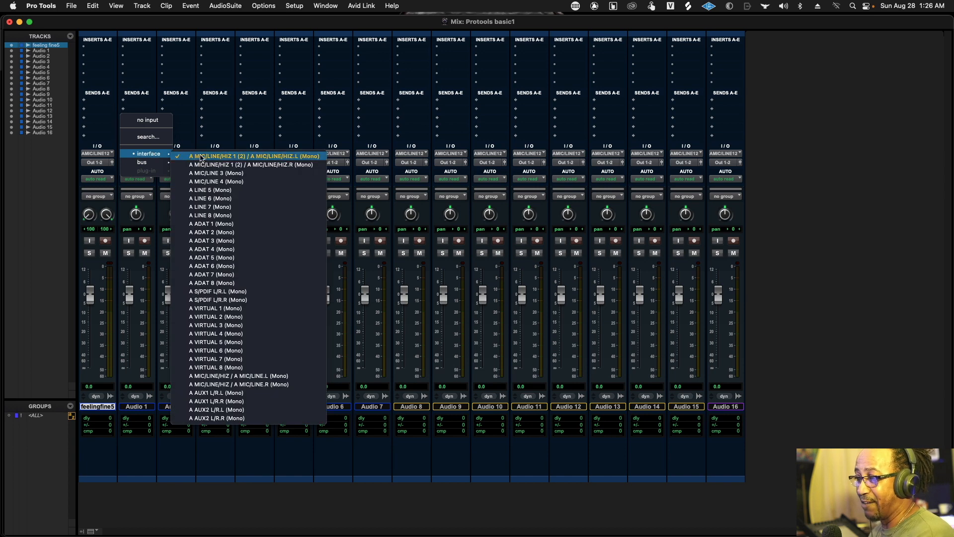
{"action": "left_click", "coordinate": [202, 157], "text": "alt+super"}
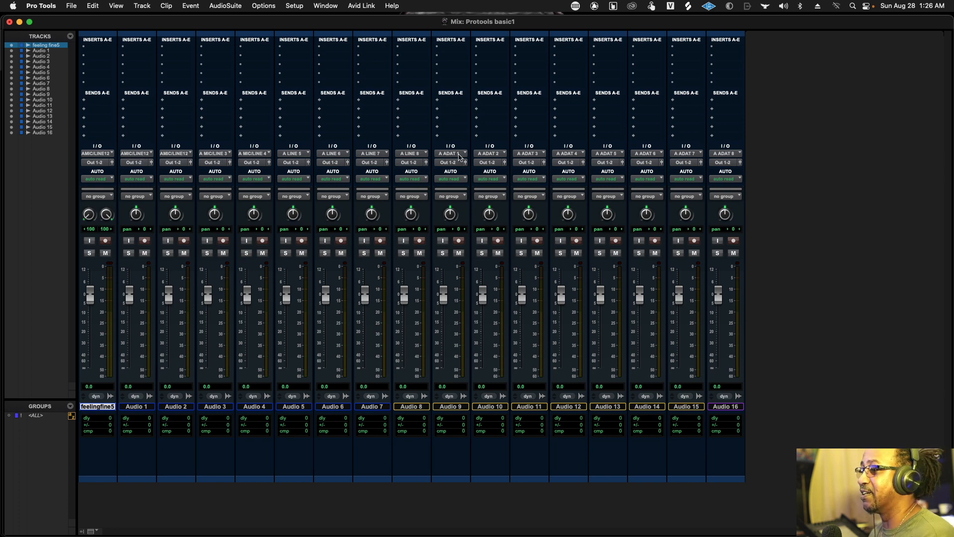
Replace the consecutive inputs with A MIC/LINE/HIZ 1 (2) / A MIC/LINE/HIZ.L on every mono track.
{"action": "left_click", "coordinate": [141, 154]}
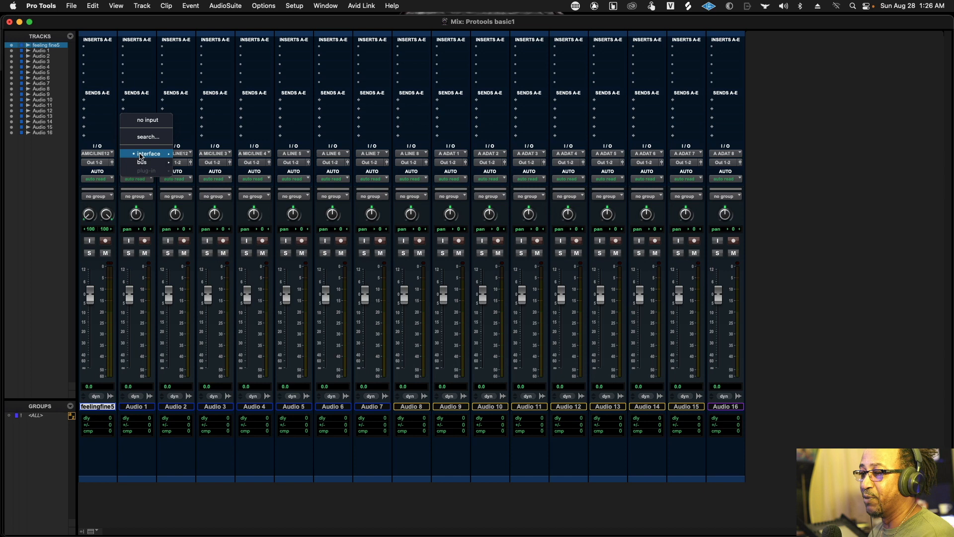
{"action": "mouse_move", "coordinate": [141, 155]}
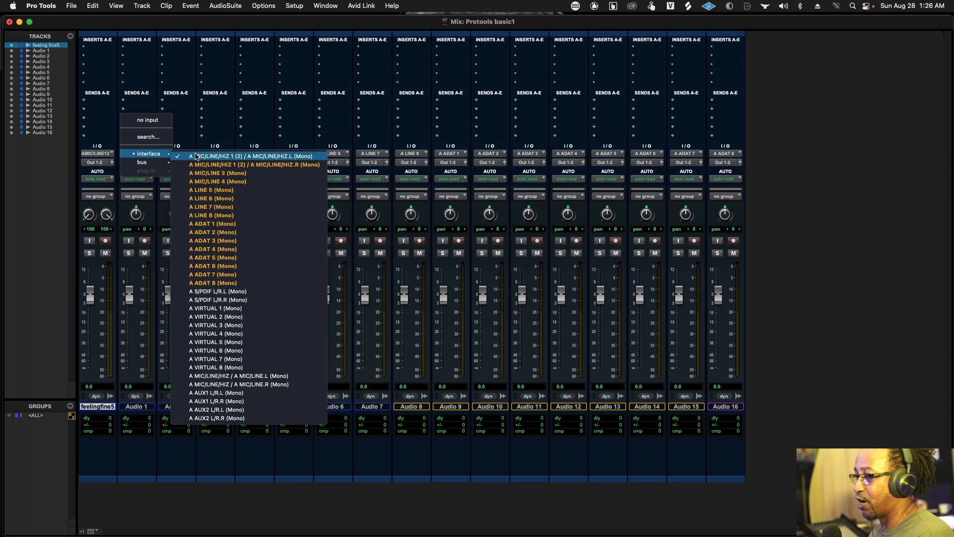
{"action": "left_click", "coordinate": [197, 157], "text": "alt"}
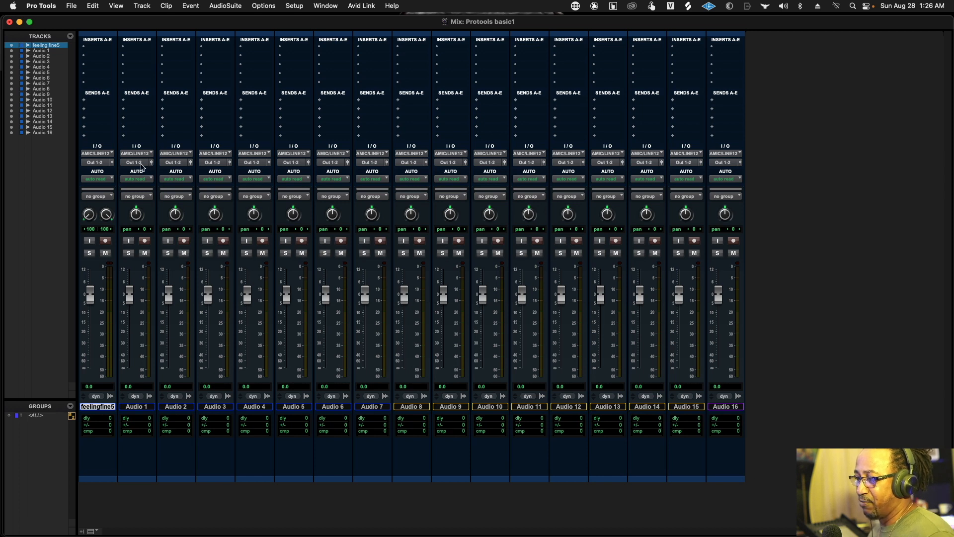
Review the output options of Audio 1 and choose Out 1-2 (Stereo).
{"action": "left_click", "coordinate": [141, 165]}
{"action": "mouse_move", "coordinate": [151, 165]}
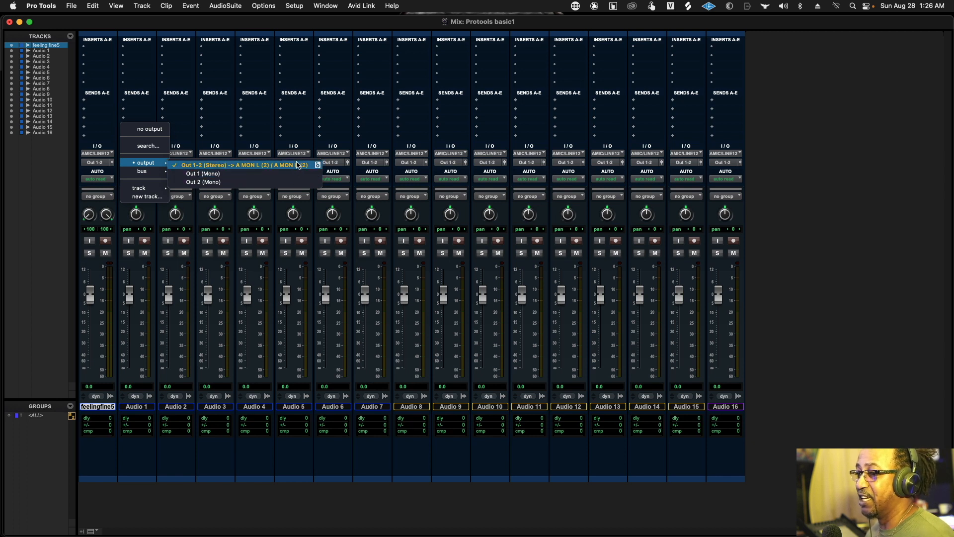
{"action": "left_click", "coordinate": [192, 120]}
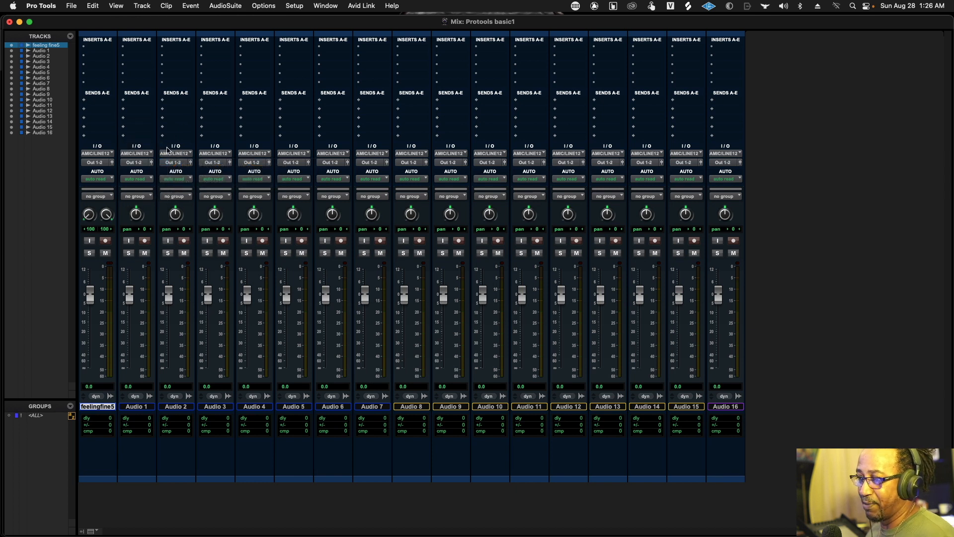
{"action": "left_click", "coordinate": [134, 163]}
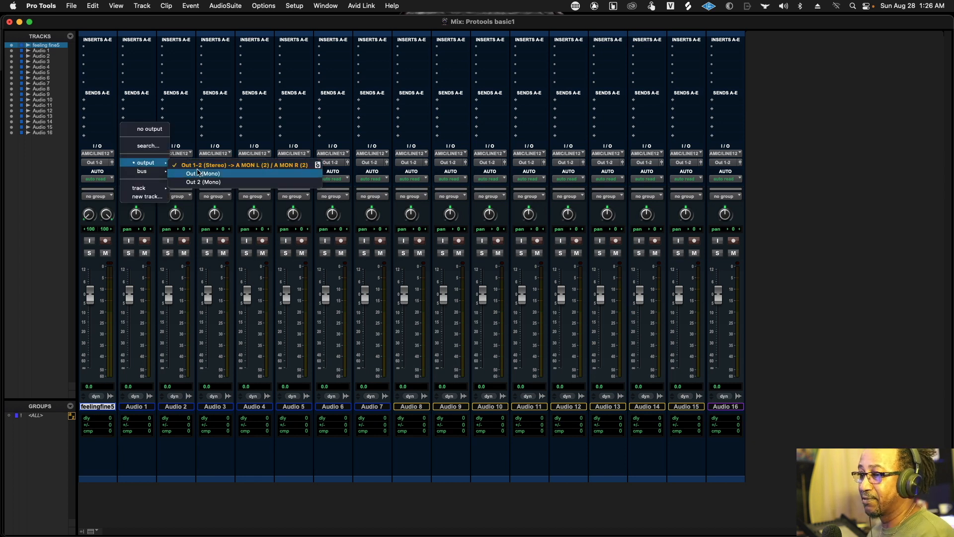
{"action": "left_click", "coordinate": [201, 166]}
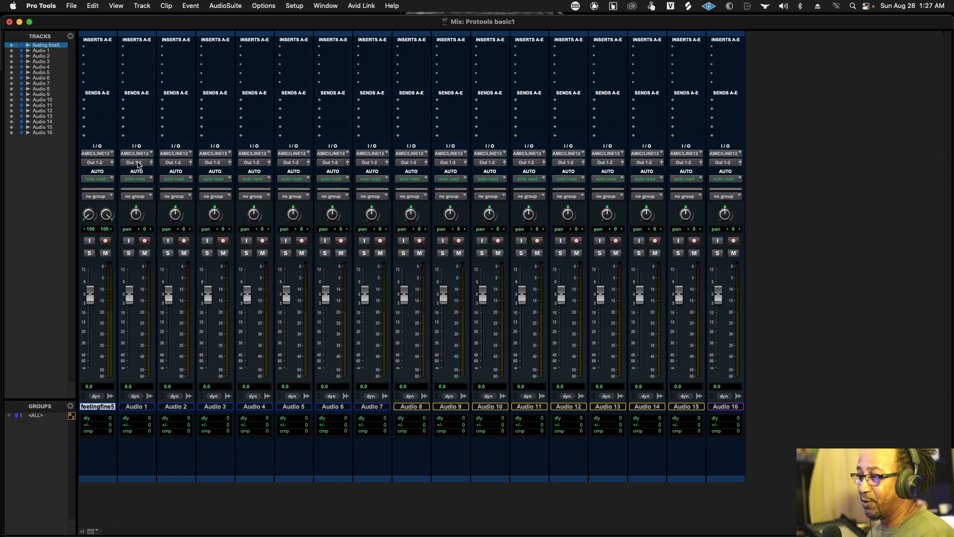
Assign consecutive mono outputs across all the tracks, starting with Out 1 (Mono) from Audio 1.
{"action": "left_click", "coordinate": [139, 164]}
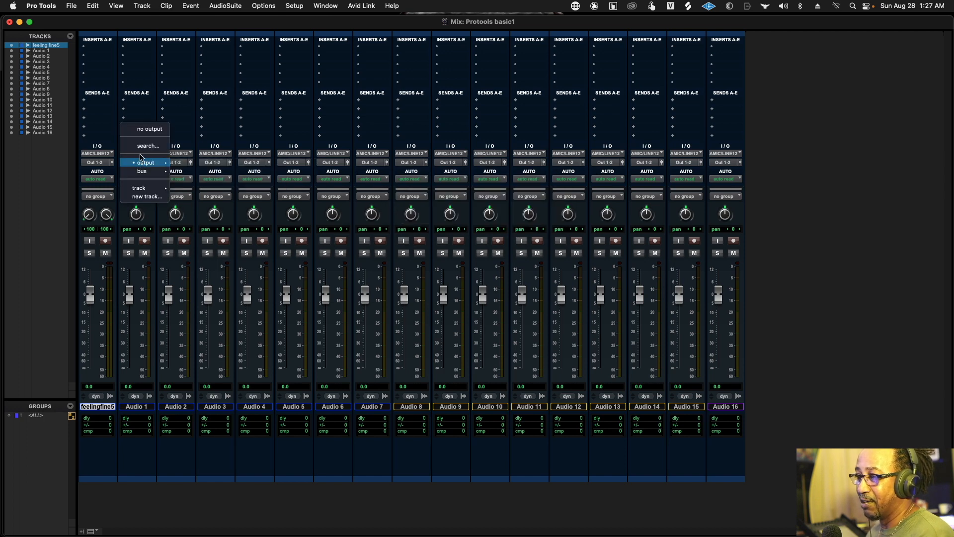
{"action": "left_click", "coordinate": [228, 114]}
{"action": "left_click", "coordinate": [141, 163]}
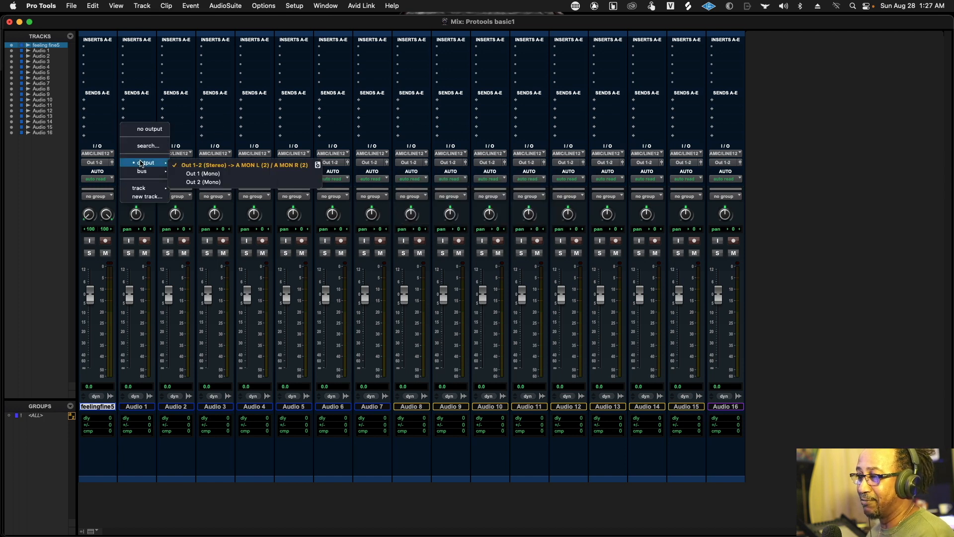
{"action": "left_click", "coordinate": [199, 173], "text": "alt+super"}
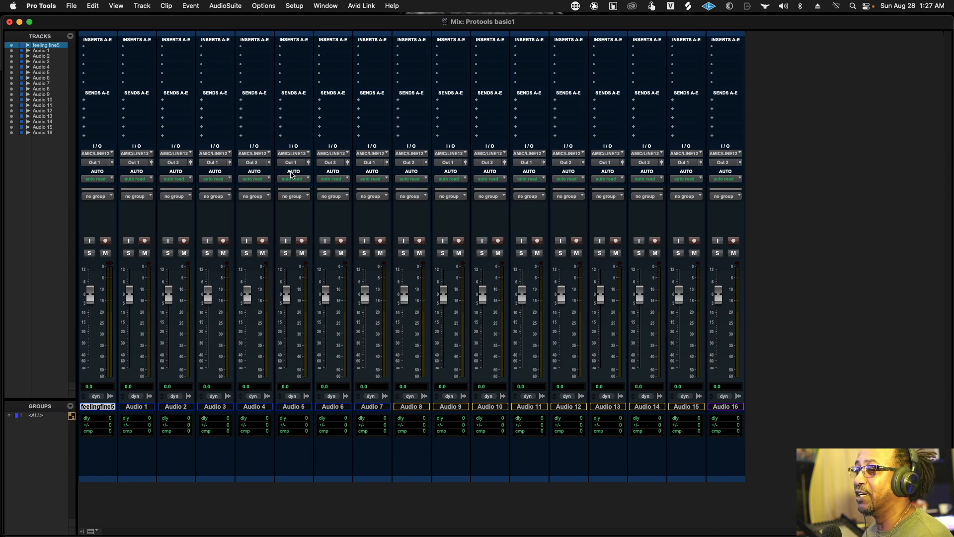
Set the output of all tracks at once to Out 1-2 (Stereo).
{"action": "left_click", "coordinate": [134, 164]}
{"action": "left_click", "coordinate": [208, 164], "text": "alt"}
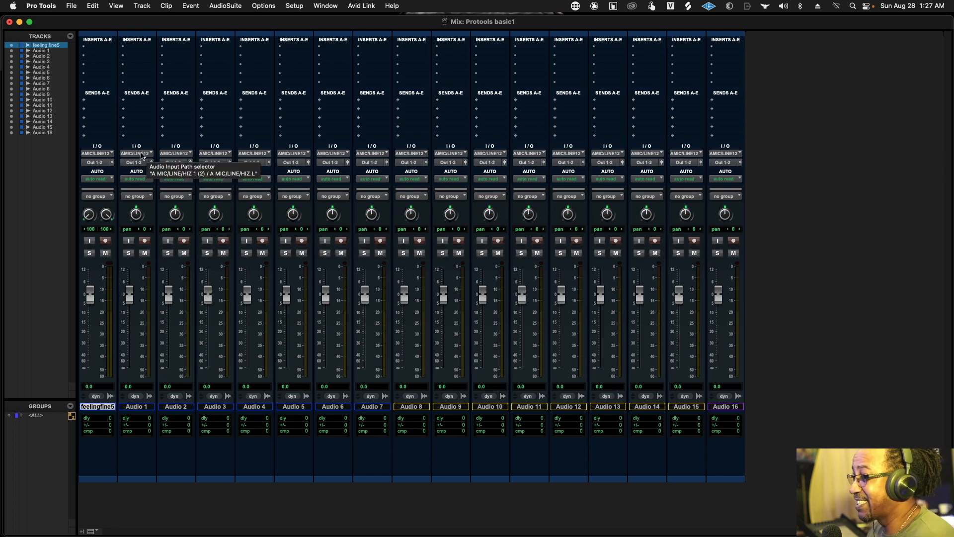
Record-enable Audio 1, Audio 2, Audio 3 and Audio 4 in turn to test their shared microphone input.
{"action": "left_click", "coordinate": [144, 241]}
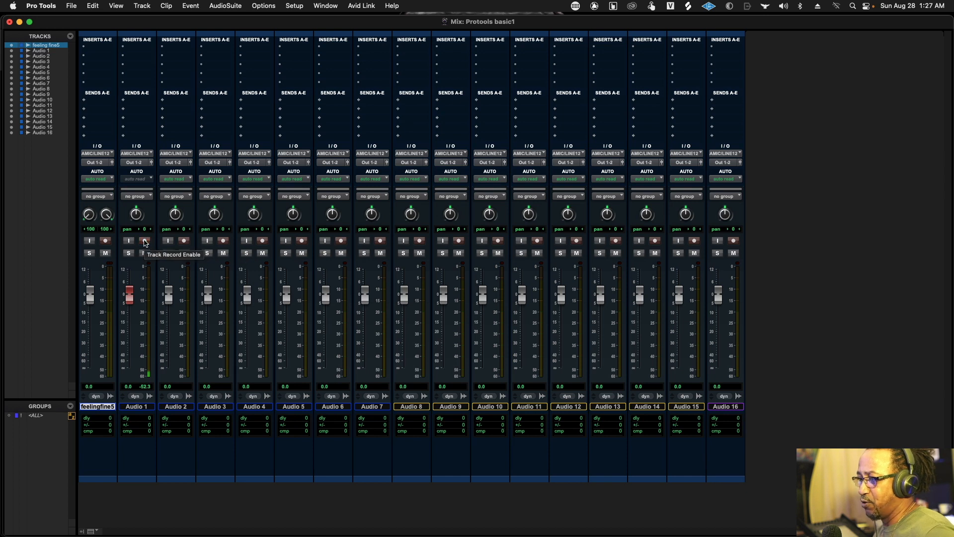
{"action": "left_click", "coordinate": [184, 241]}
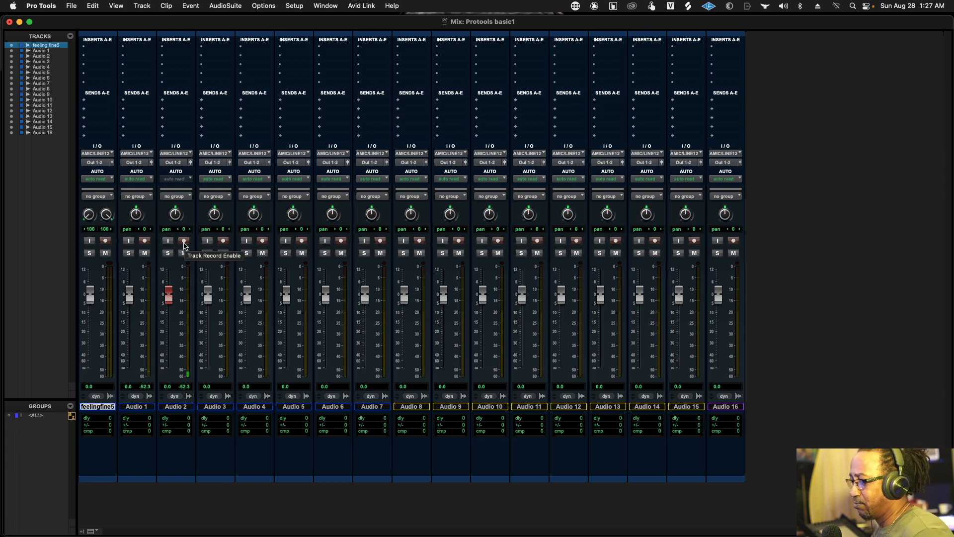
{"action": "left_click", "coordinate": [223, 240]}
{"action": "left_click", "coordinate": [184, 241]}
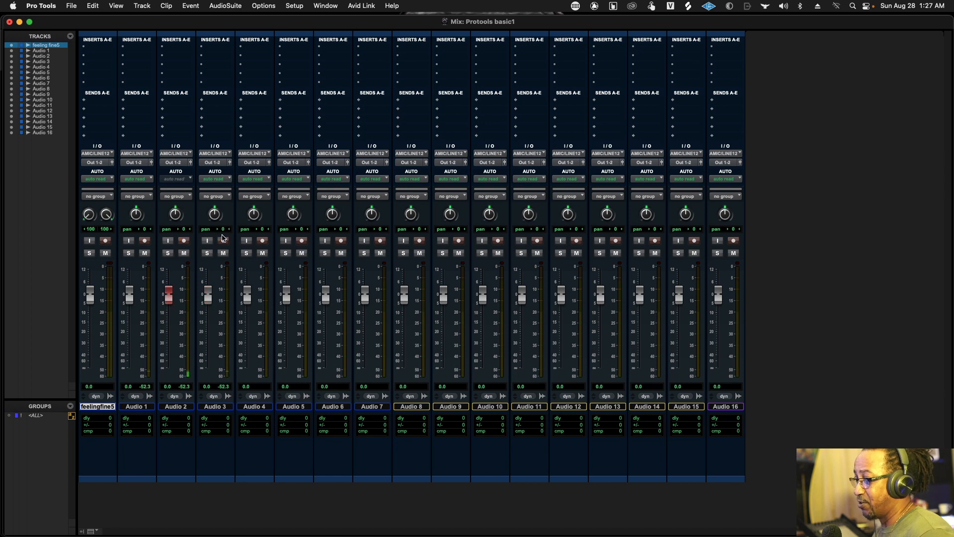
{"action": "left_click", "coordinate": [223, 240]}
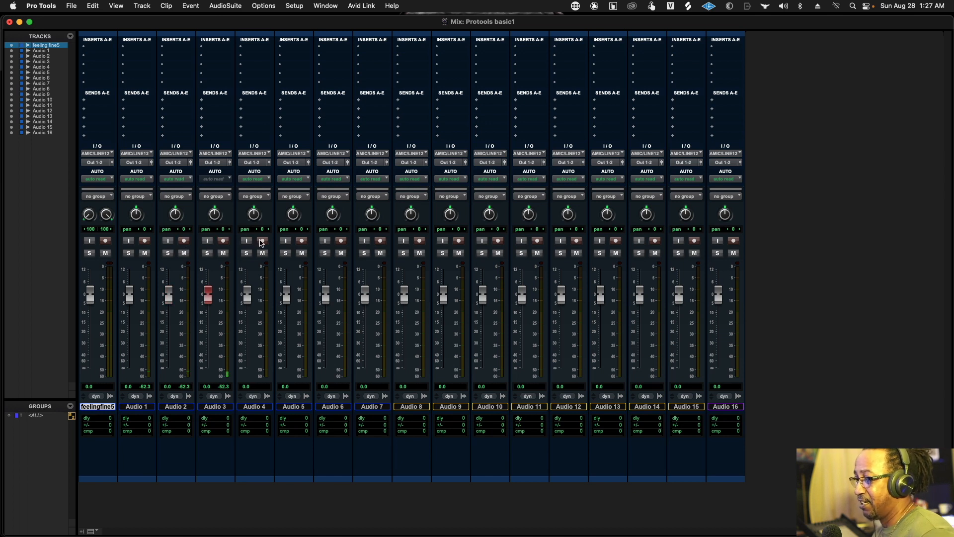
{"action": "left_click", "coordinate": [262, 240]}
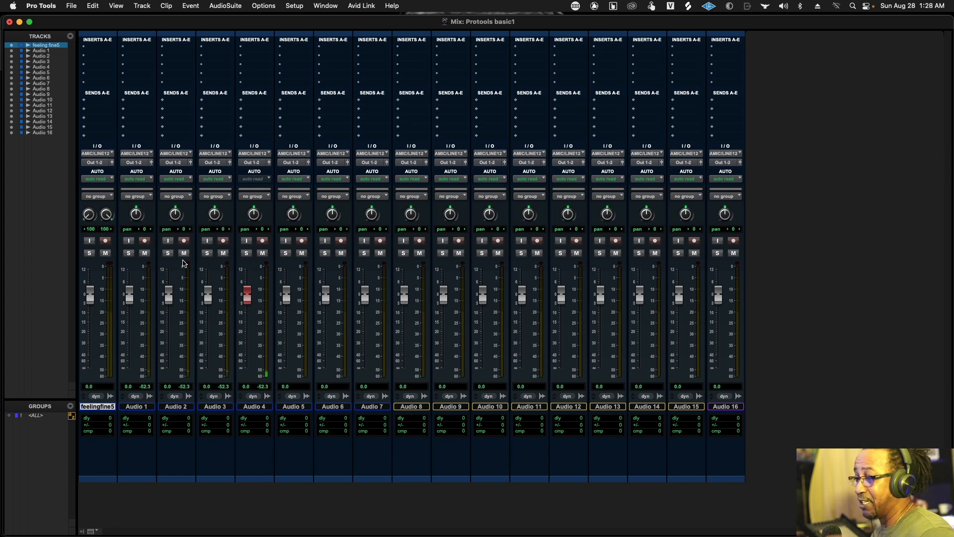
Record-enable Audio 1 and return to the Edit window.
{"action": "left_click", "coordinate": [144, 240]}
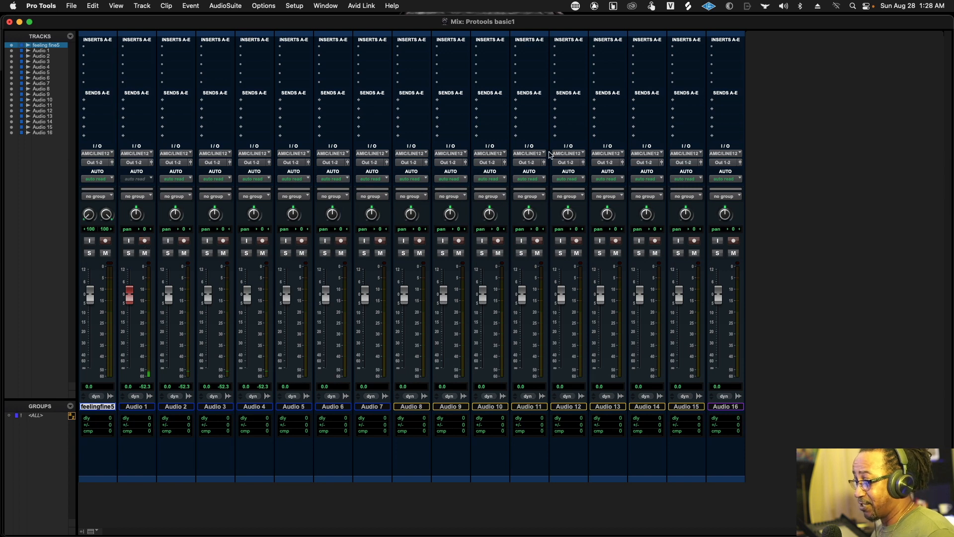
{"action": "key", "text": "super+equal"}
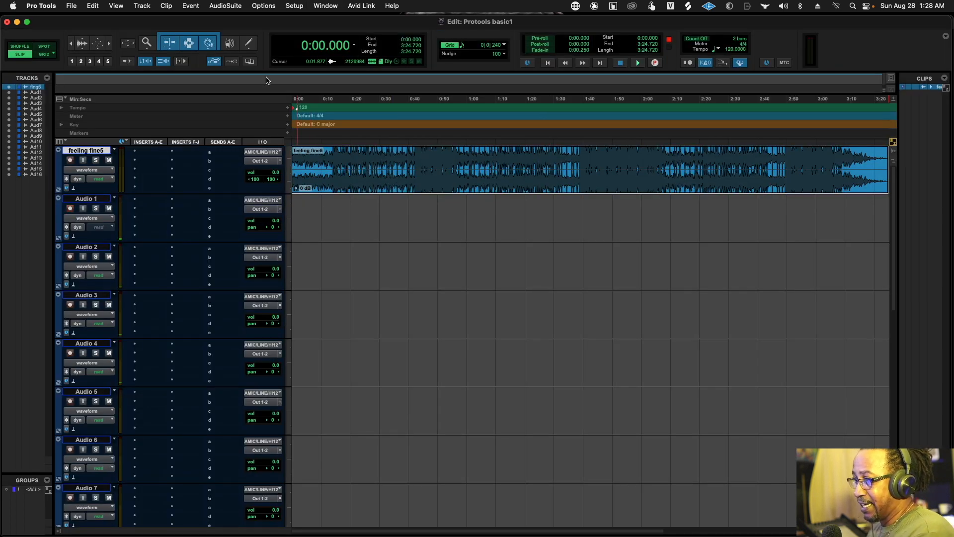
Activate the Selector tool and place the edit cursor at several positions along the Audio 1 track.
{"action": "left_click", "coordinate": [187, 43]}
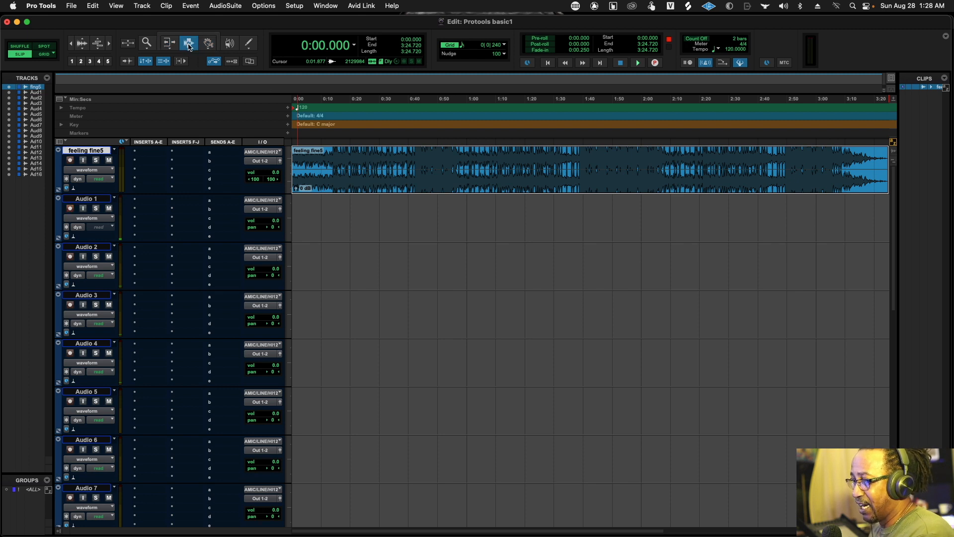
{"action": "left_click", "coordinate": [341, 218]}
{"action": "left_click", "coordinate": [433, 220]}
{"action": "left_click", "coordinate": [504, 221]}
{"action": "left_click", "coordinate": [586, 228]}
{"action": "left_click", "coordinate": [328, 224]}
{"action": "left_click", "coordinate": [473, 224]}
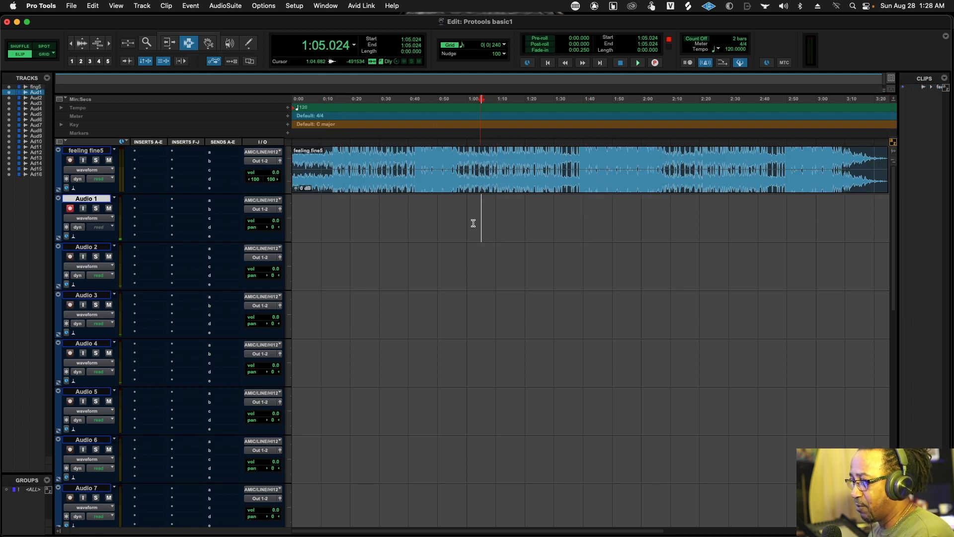
Place the edit cursor on Audio 1 at about 0:06.5 and choose the QuickPunch record mode.
{"action": "left_click", "coordinate": [316, 211]}
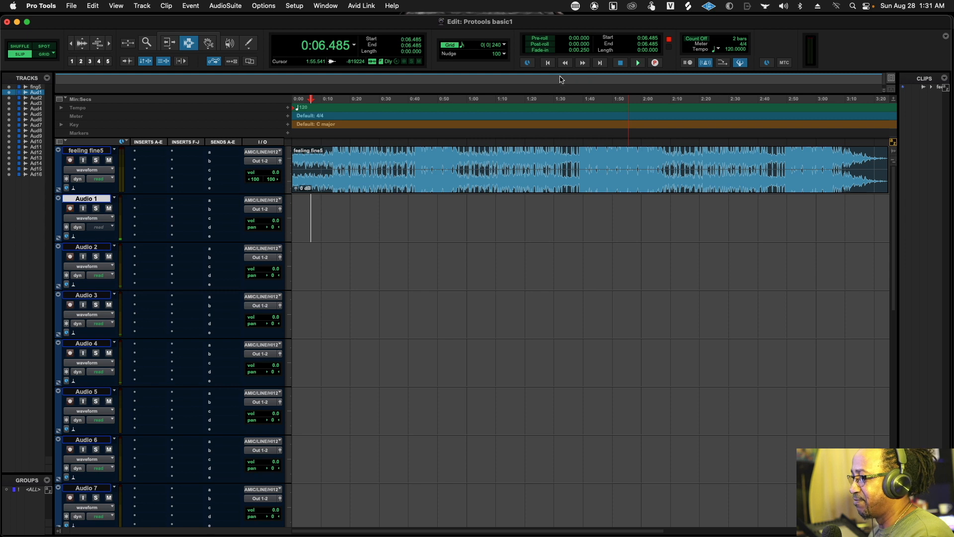
{"action": "right_click", "coordinate": [656, 63]}
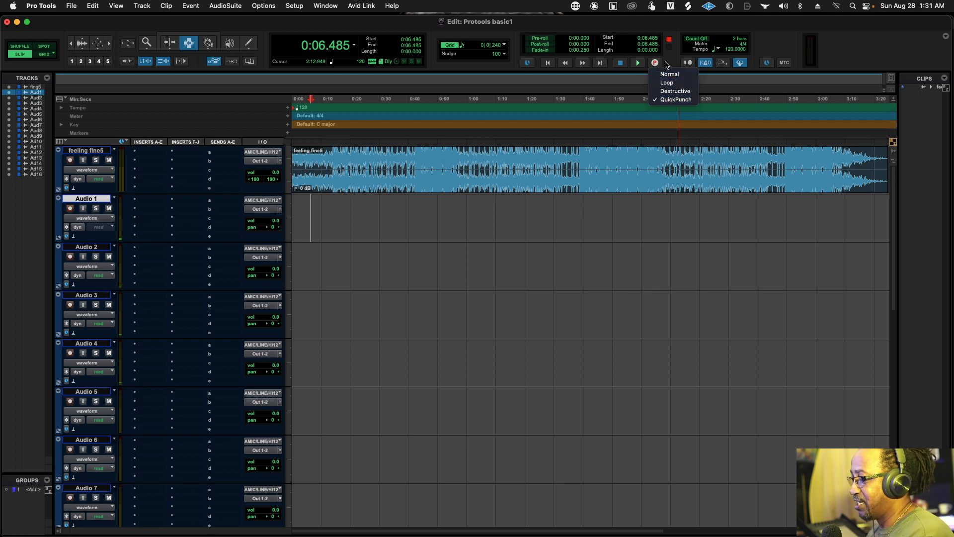
{"action": "left_click", "coordinate": [673, 101]}
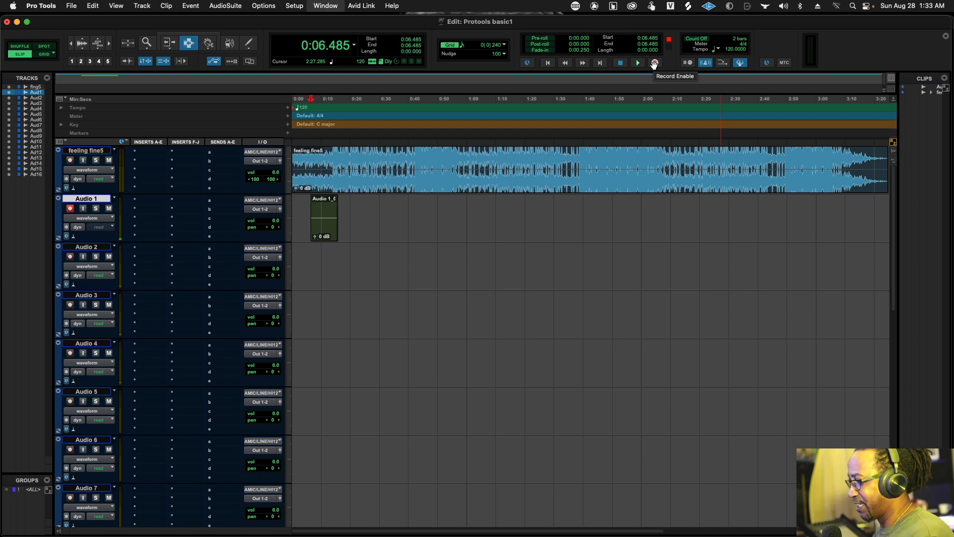
Show the floating Transport window, move it over the middle of the timeline, and close it.
{"action": "key", "text": "super+3"}
{"action": "key", "text": "super+3"}
{"action": "key", "text": "super+1"}
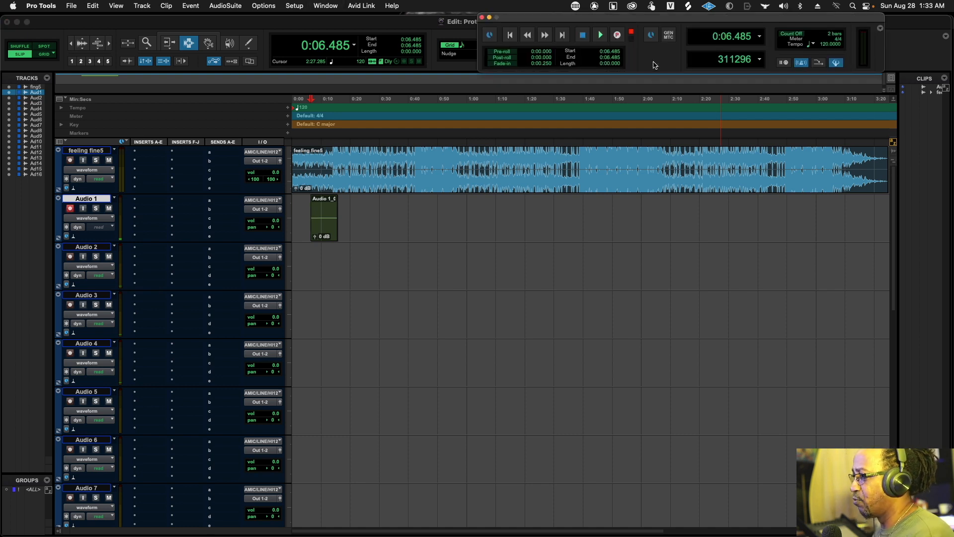
{"action": "left_click_drag", "start_coordinate": [746, 19], "coordinate": [675, 334]}
{"action": "key", "text": "shift+r"}
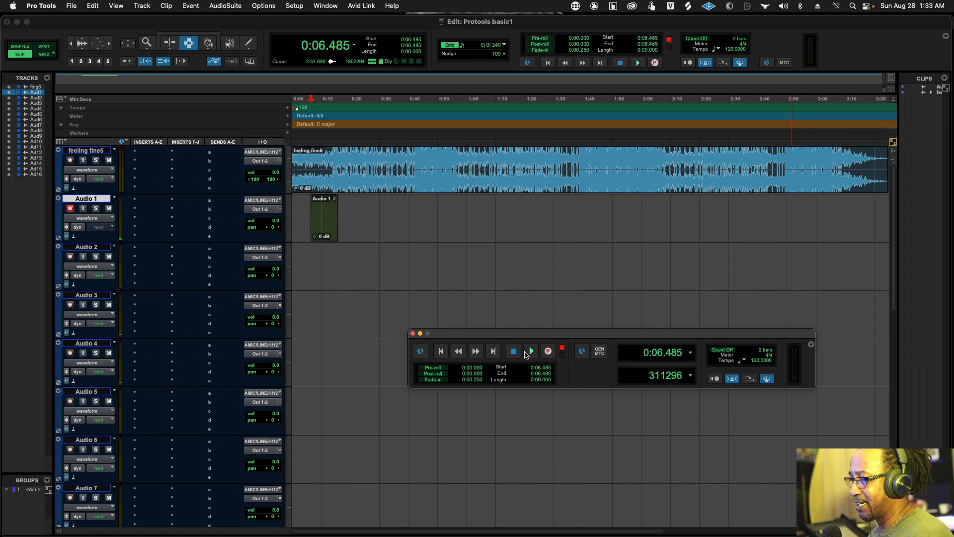
{"action": "left_click", "coordinate": [413, 333]}
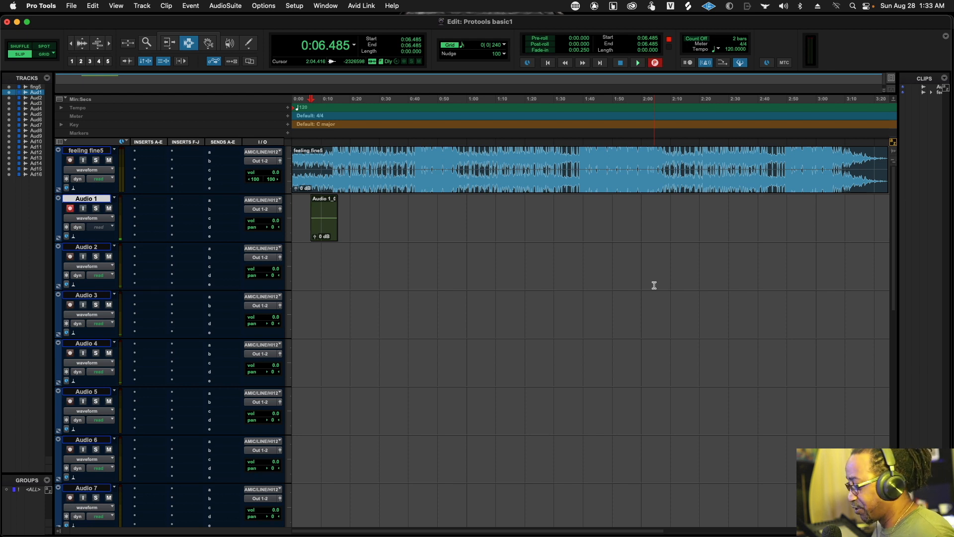
Test starting and stopping the transport for recording and for playback from about 0:06.5 on Audio 1.
{"action": "key", "text": "super+space"}
{"action": "key", "text": "space"}
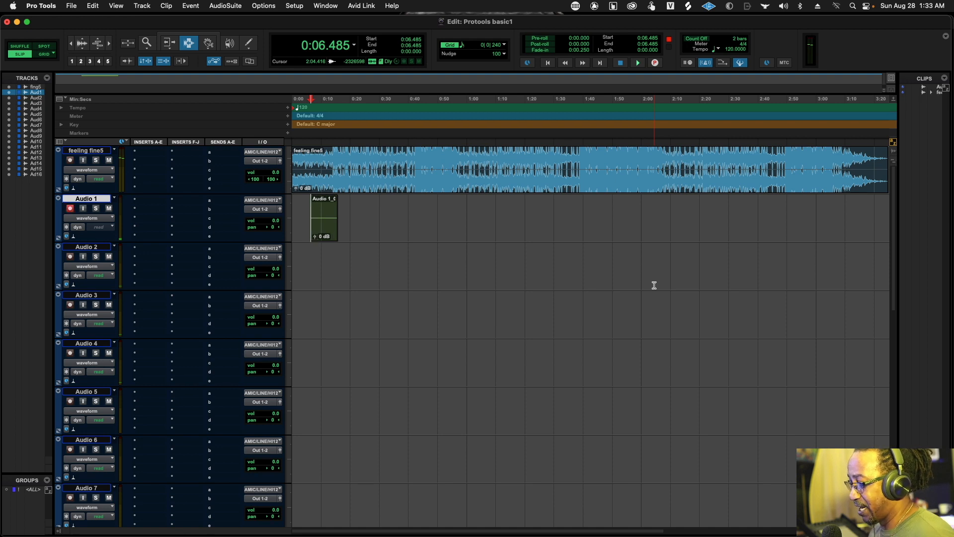
{"action": "key", "text": "space"}
{"action": "key", "text": "space"}
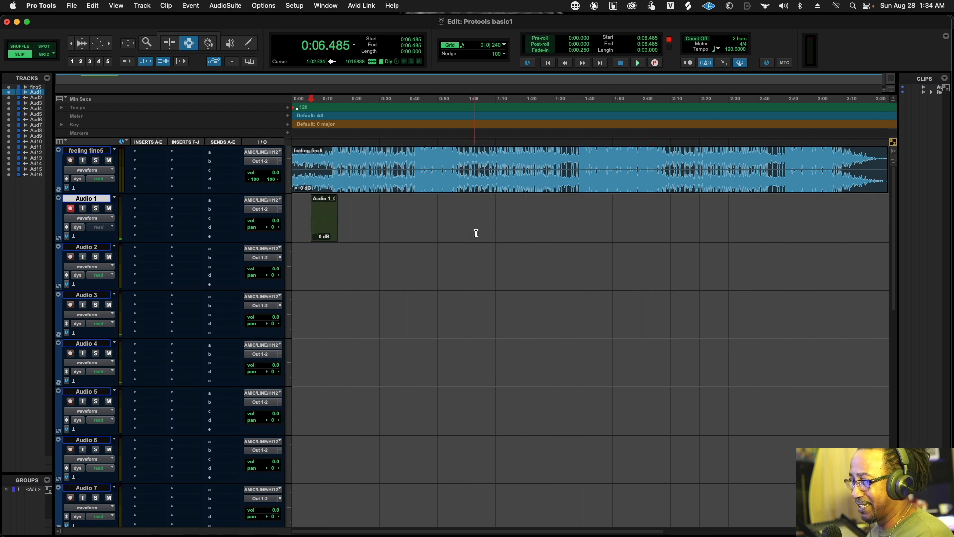
Test playback from about 0:11.6 within the Audio 1 clip and toggle the track's record enable.
{"action": "left_click", "coordinate": [326, 214]}
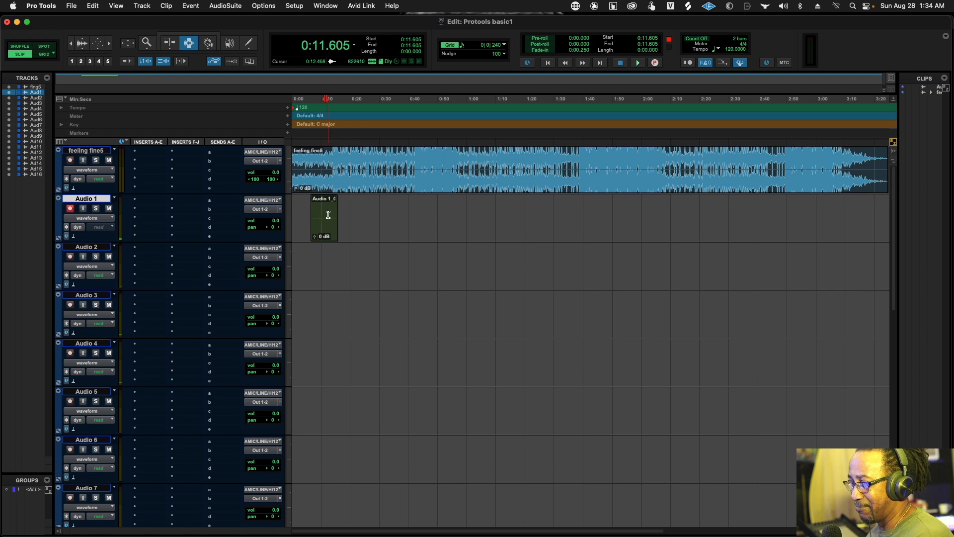
{"action": "key", "text": "space"}
{"action": "key", "text": "space"}
{"action": "key", "text": "shift+r"}
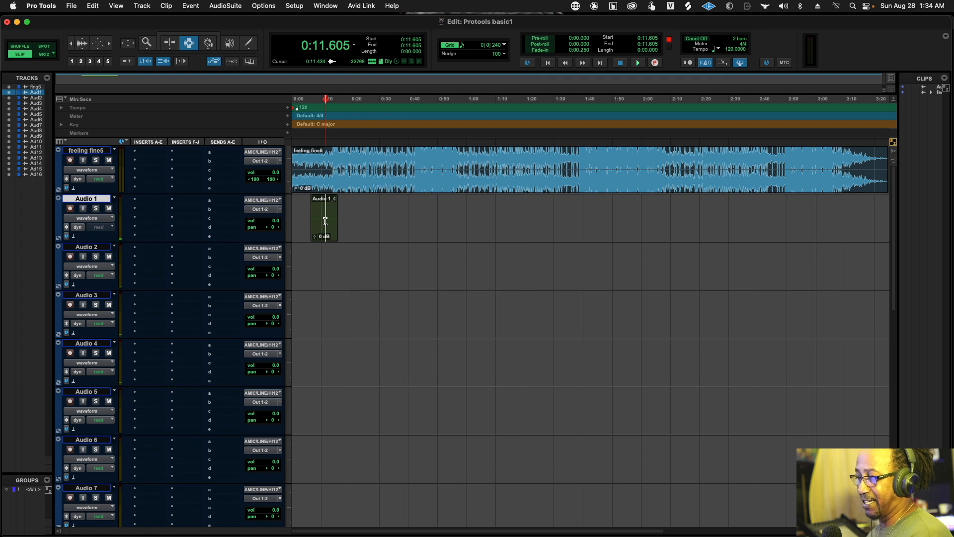
{"action": "key", "text": "shift+r"}
Play from about 0:06.8 and QuickPunch-record over the Audio 1 clip from about 0:12 to 0:14.
{"action": "left_click", "coordinate": [312, 219]}
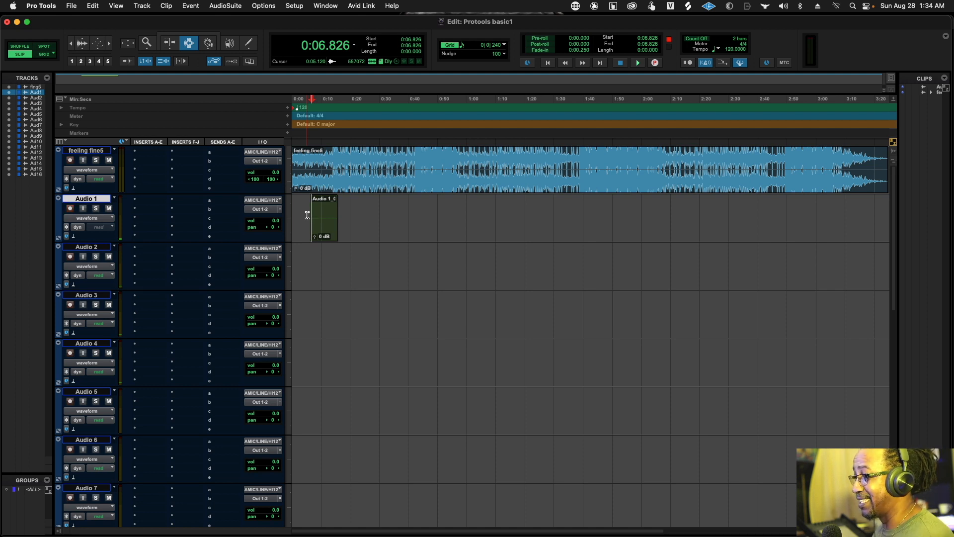
{"action": "key", "text": "space"}
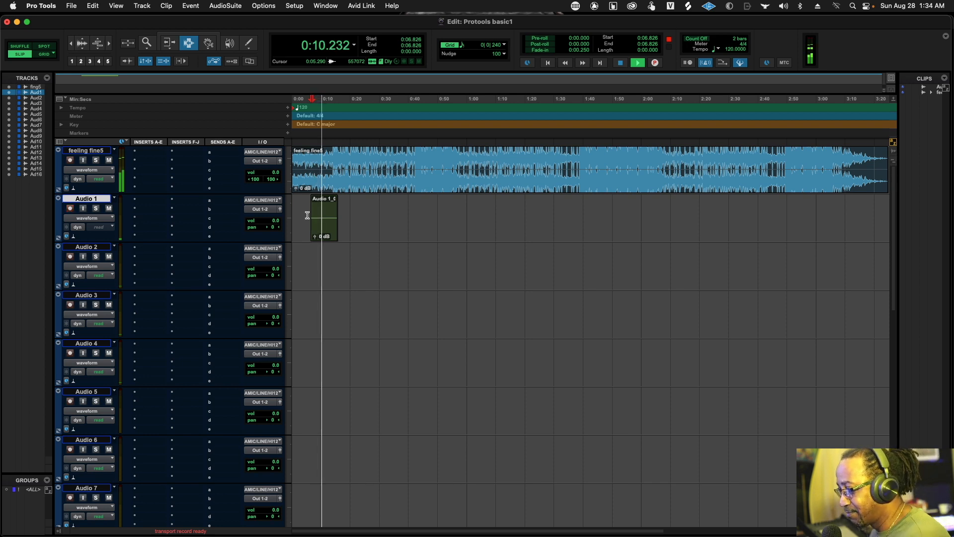
{"action": "key", "text": "super+space"}
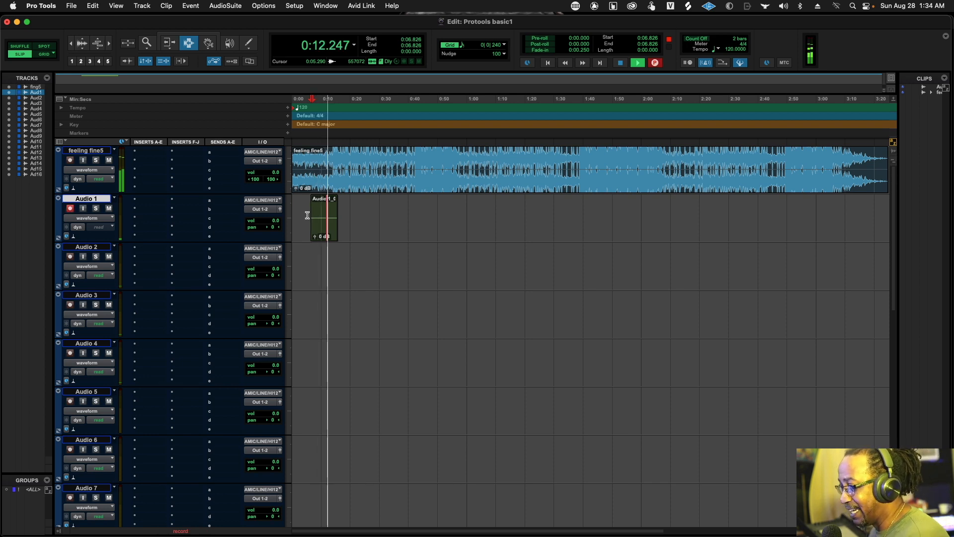
{"action": "key", "text": "super+space"}
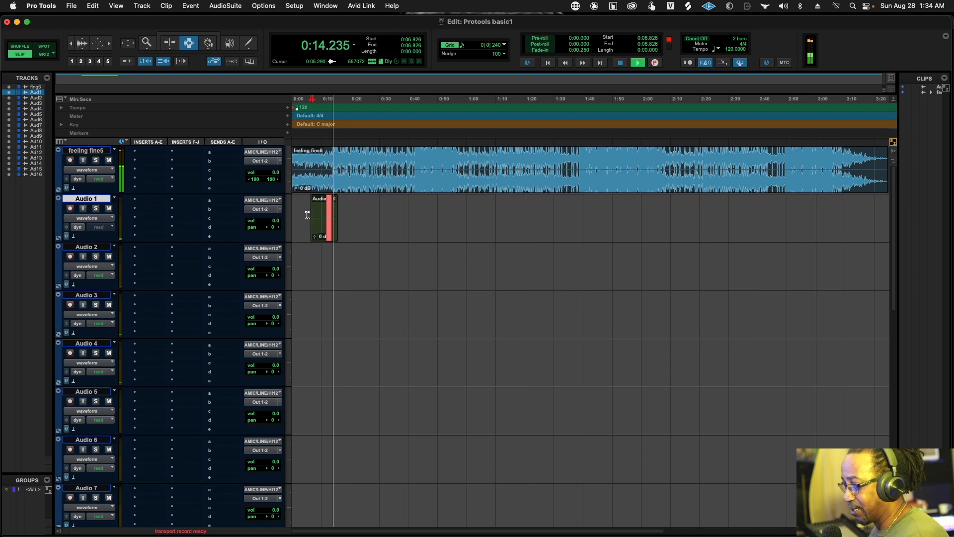
{"action": "key", "text": "space"}
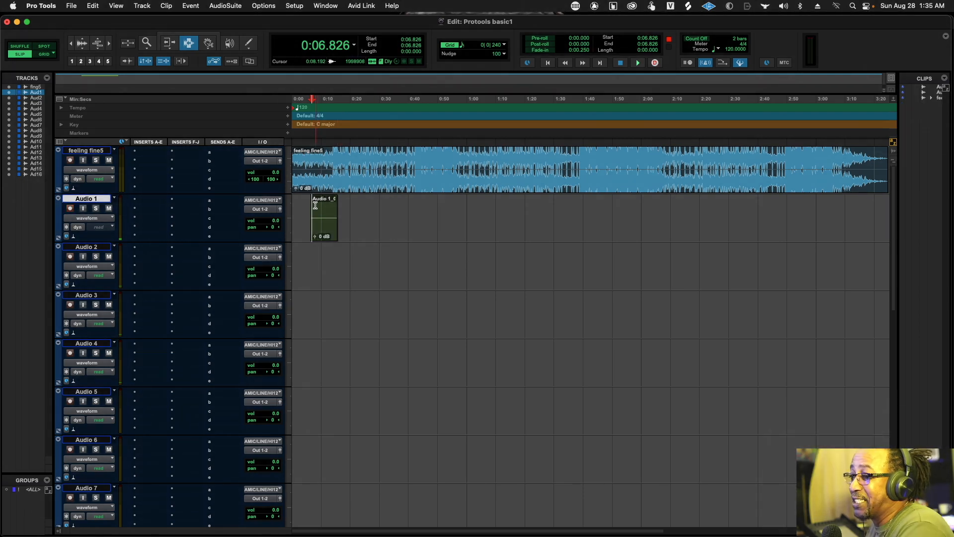
{"action": "left_click", "coordinate": [306, 217]}
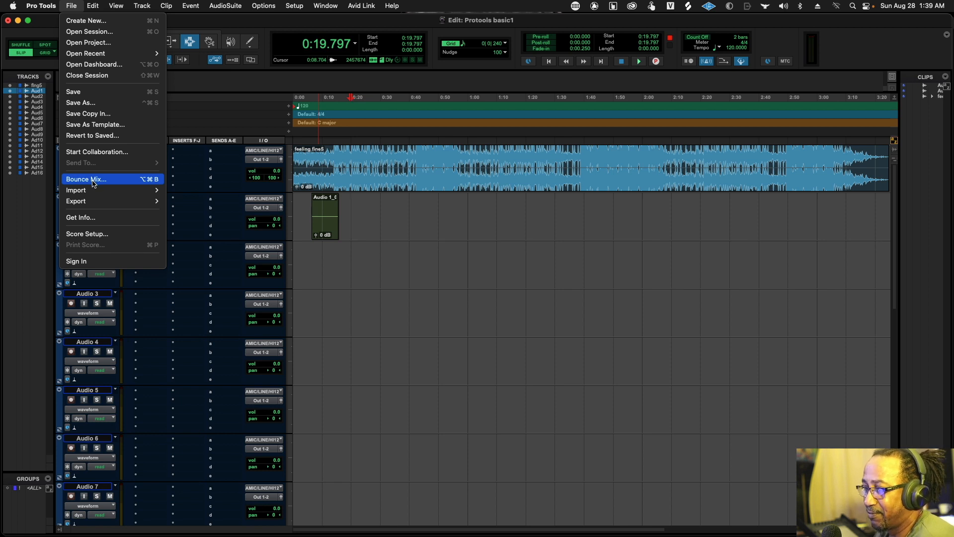
Open the Bounce Mix settings and review the available file types and mix sources.
{"action": "left_click", "coordinate": [93, 184]}
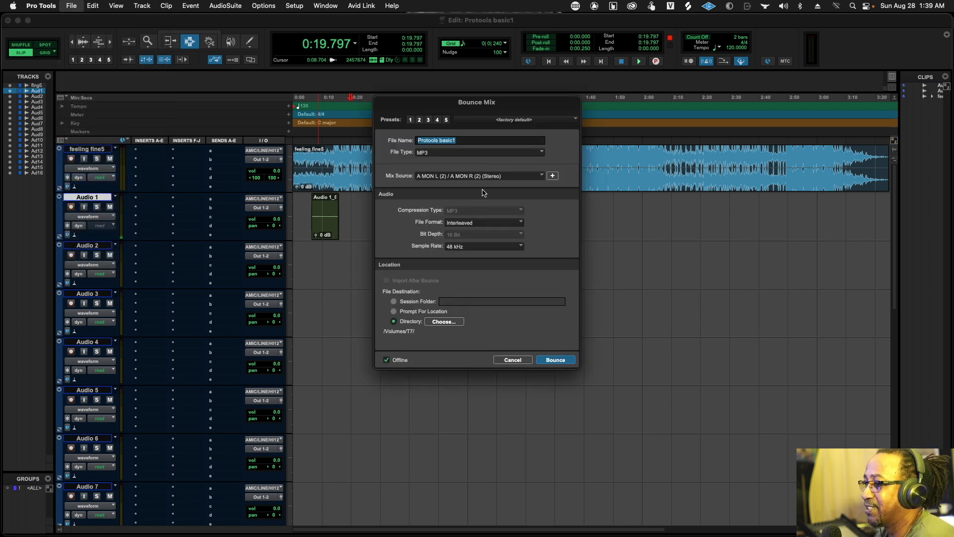
{"action": "left_click", "coordinate": [542, 154]}
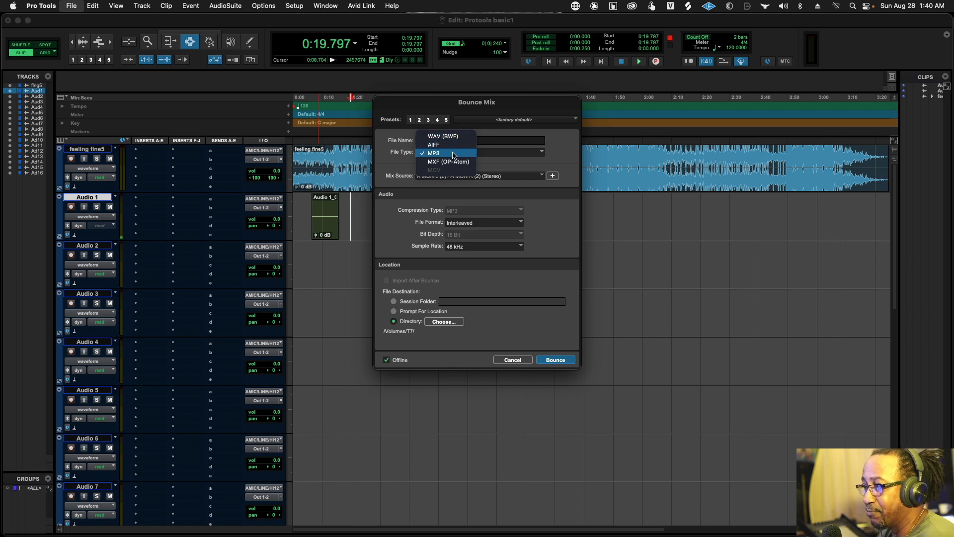
{"action": "left_click", "coordinate": [558, 165]}
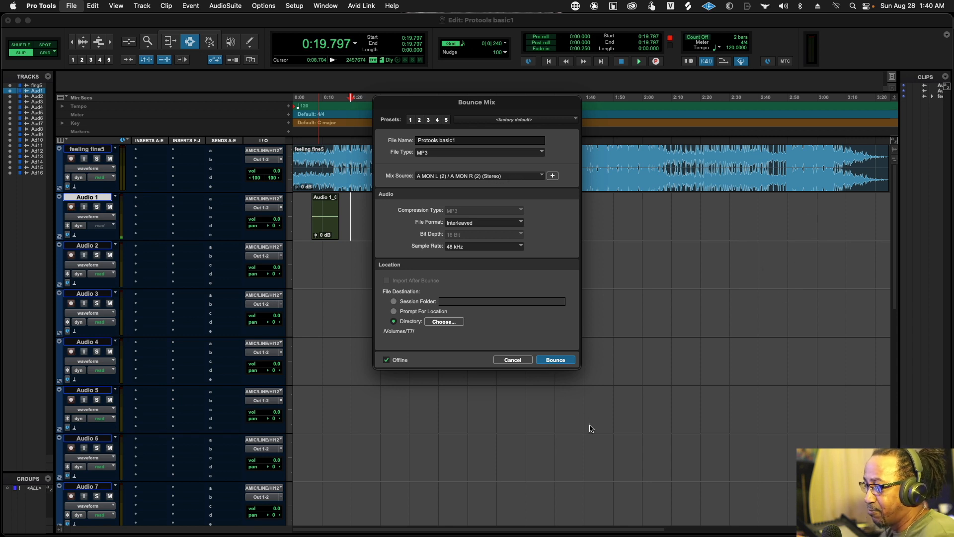
{"action": "left_click", "coordinate": [519, 179]}
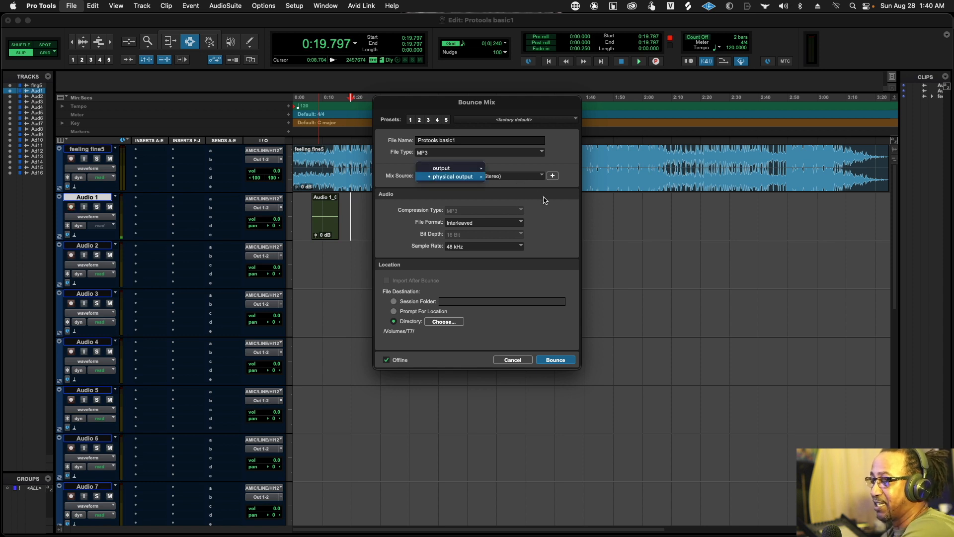
{"action": "left_click", "coordinate": [553, 214]}
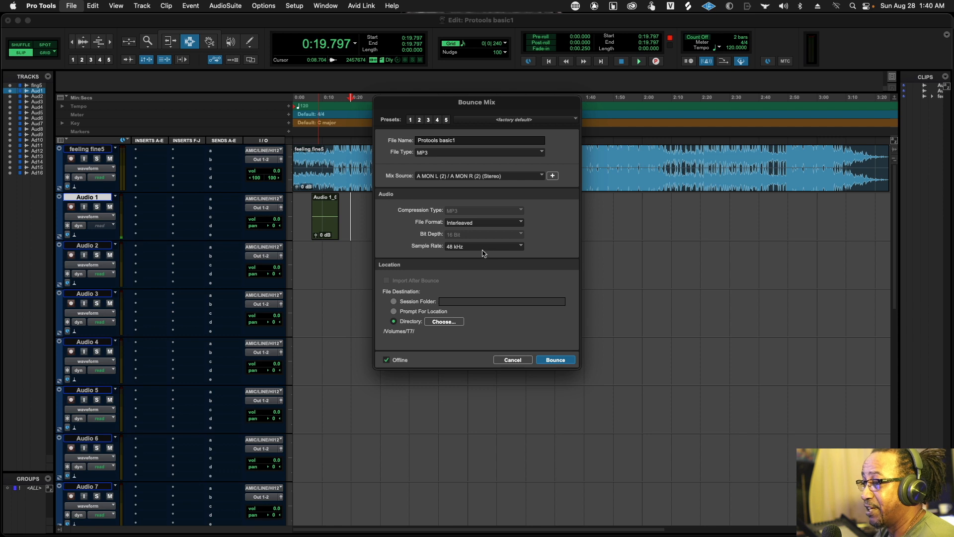
Review the bounce's file format choices and look through the destination folders on the T7 drive.
{"action": "left_click", "coordinate": [519, 223]}
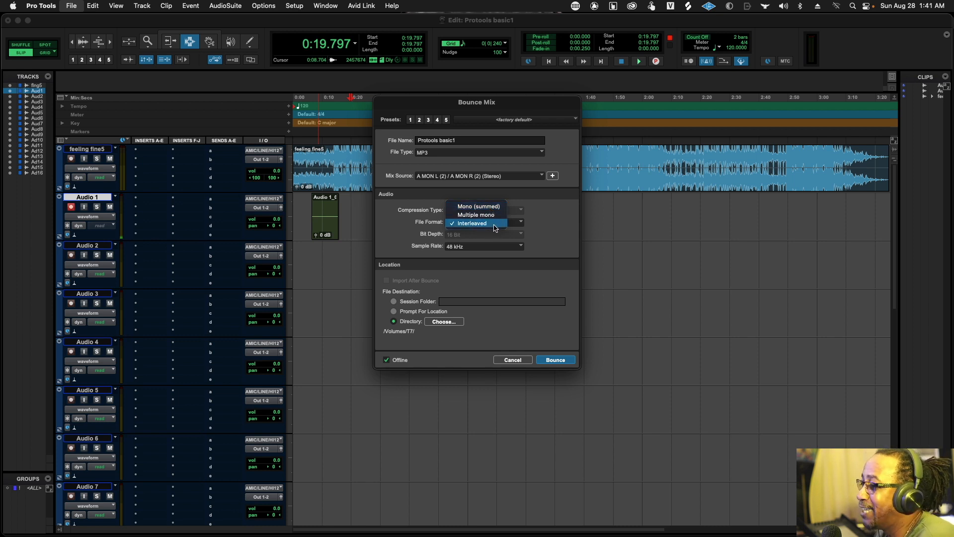
{"action": "left_click", "coordinate": [560, 225]}
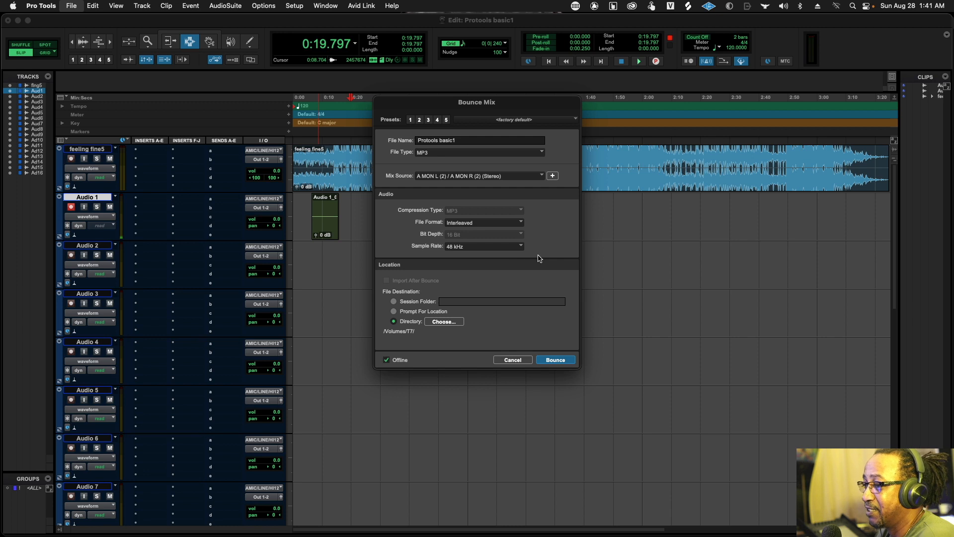
{"action": "left_click", "coordinate": [436, 324]}
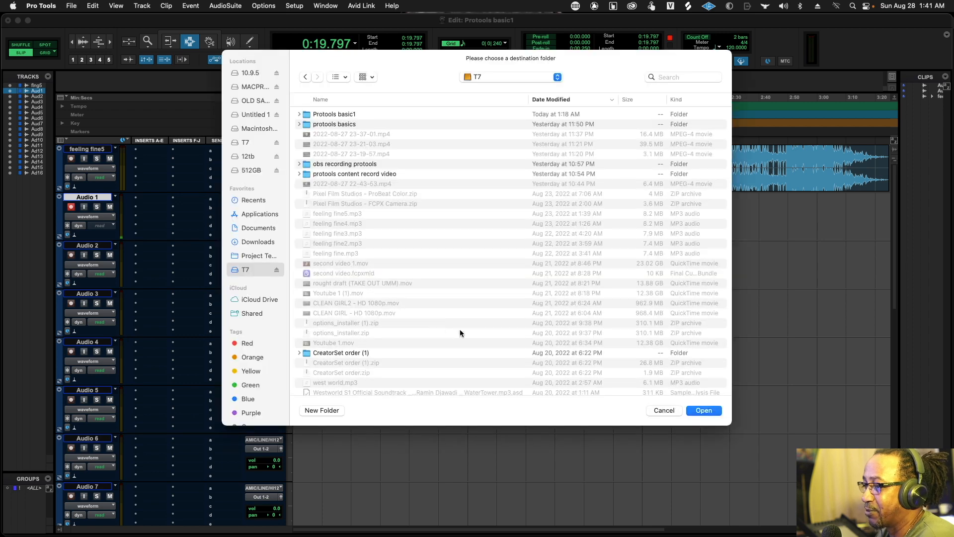
{"action": "key", "text": "Escape"}
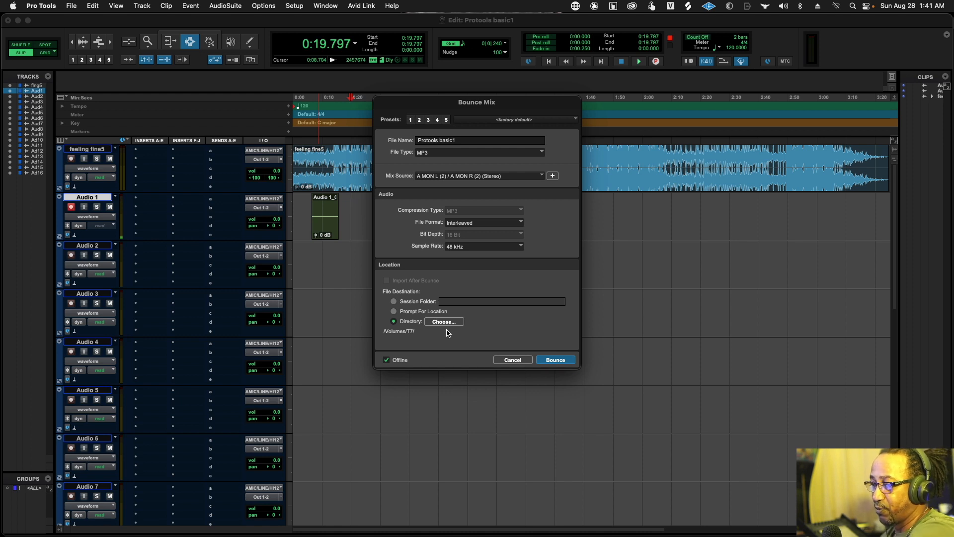
Turn off Offline, start bouncing the mix to MP3 in real time, and cancel the bounce.
{"action": "left_click", "coordinate": [386, 361]}
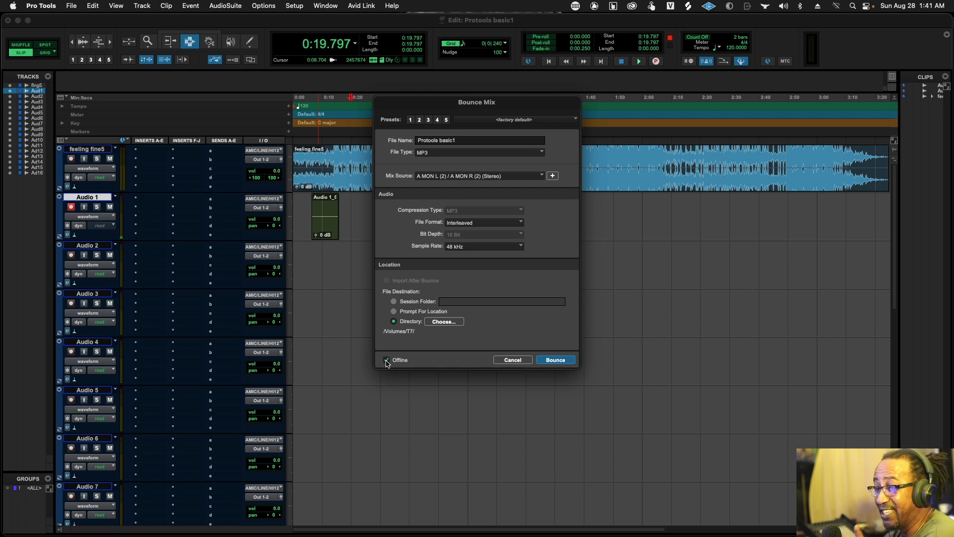
{"action": "left_click", "coordinate": [387, 361]}
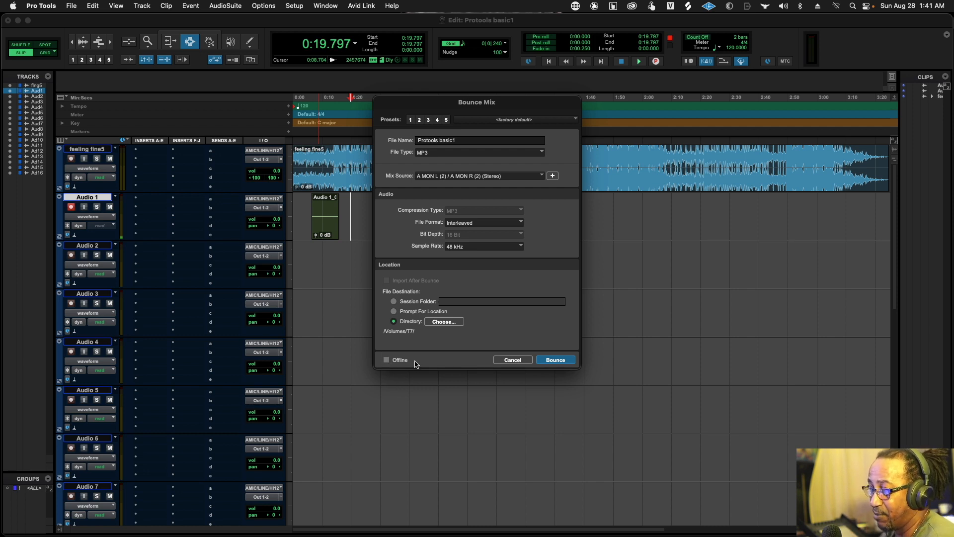
{"action": "left_click", "coordinate": [557, 360]}
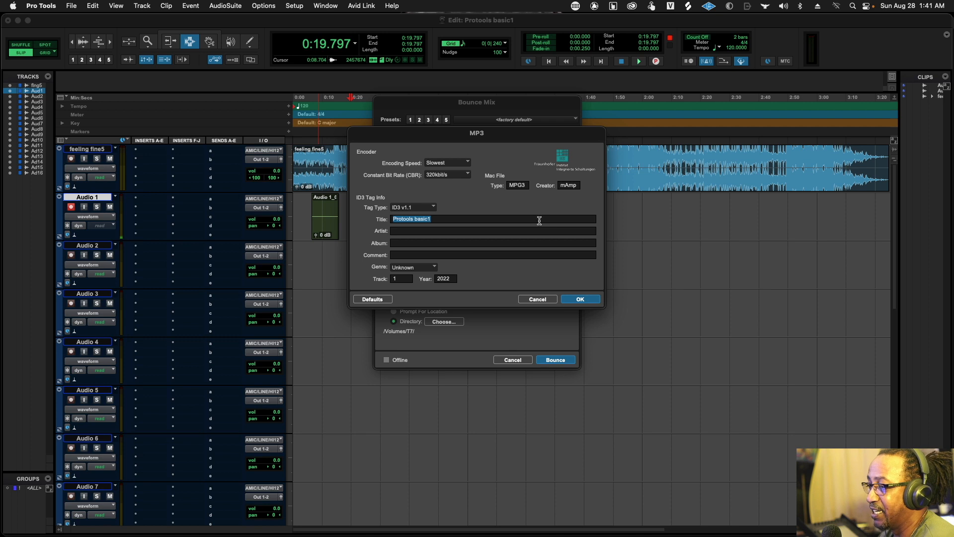
{"action": "left_click", "coordinate": [587, 300]}
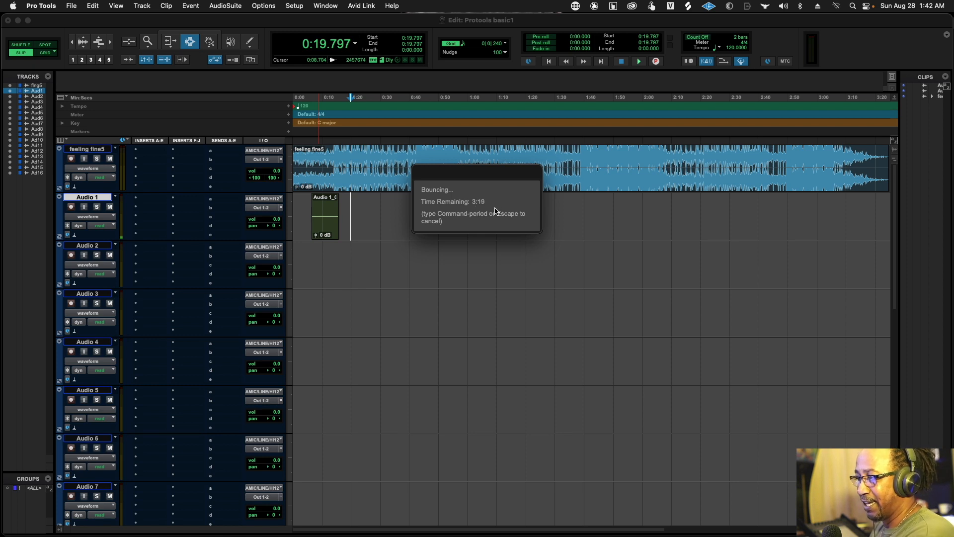
{"action": "key", "text": "Escape"}
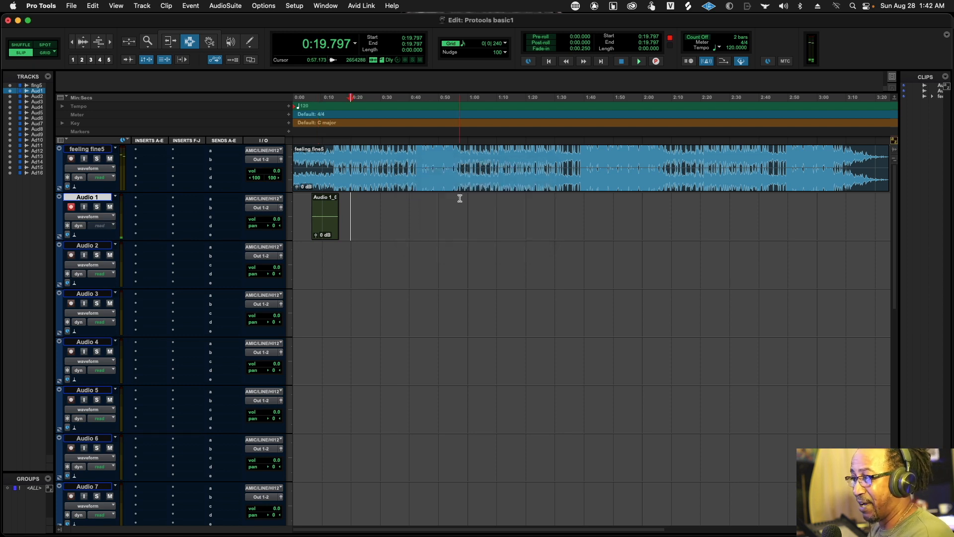
Bounce the mix with Offline enabled as the 320 kbit/s MP3 "Protools basic1" in /Volumes/T7/.
{"action": "left_click", "coordinate": [68, 6]}
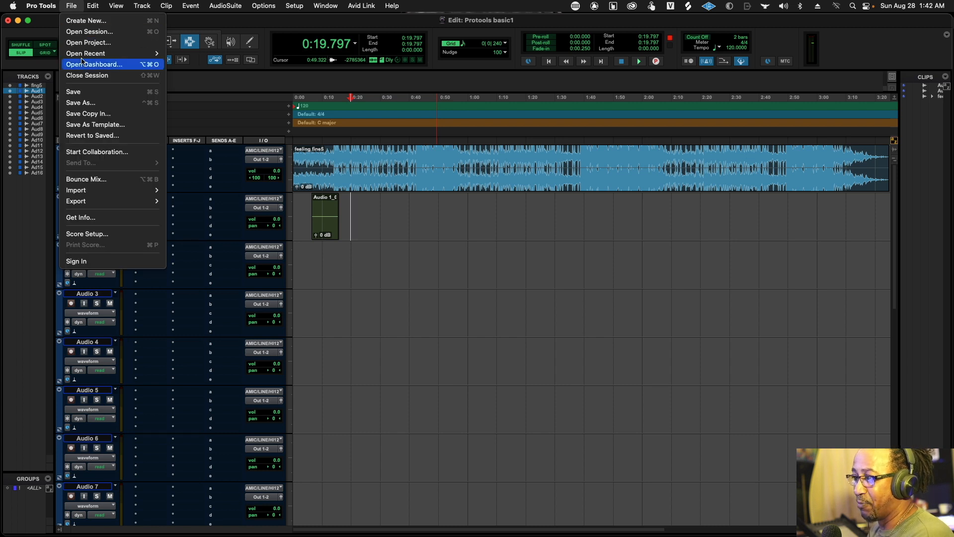
{"action": "left_click", "coordinate": [85, 180]}
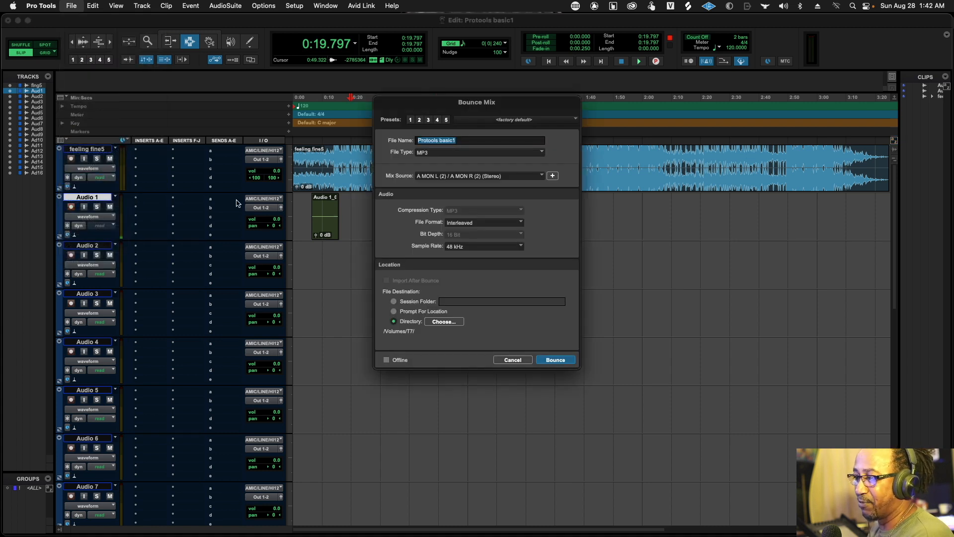
{"action": "left_click", "coordinate": [388, 360]}
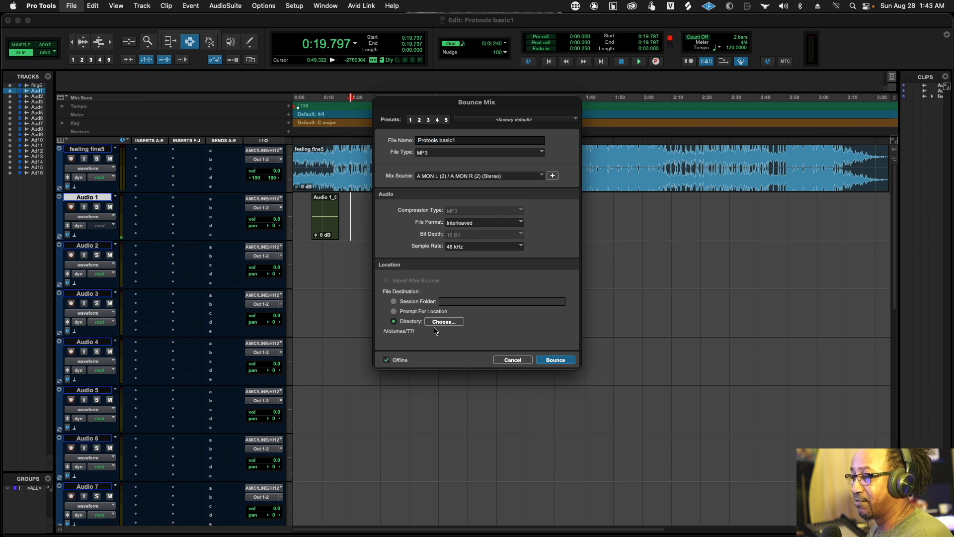
{"action": "left_click", "coordinate": [563, 360]}
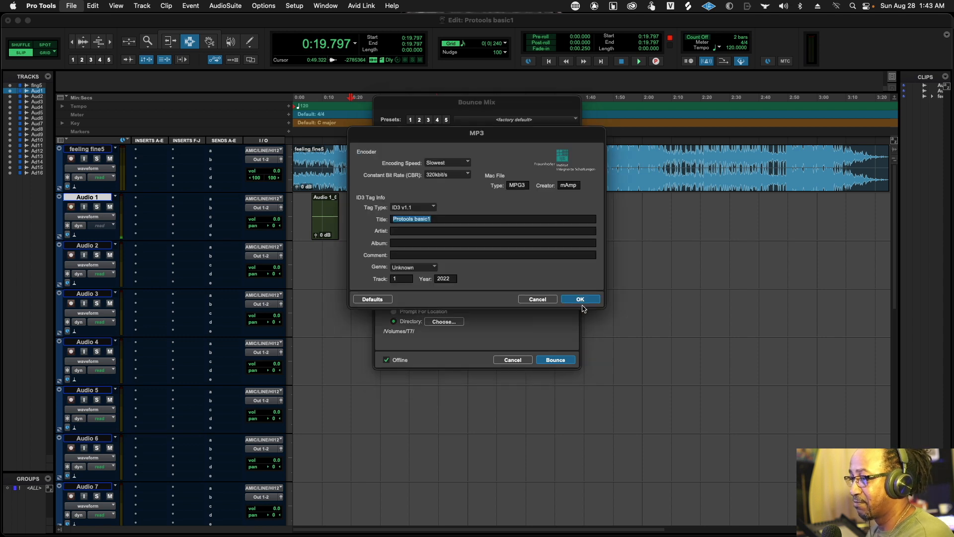
{"action": "left_click", "coordinate": [582, 301]}
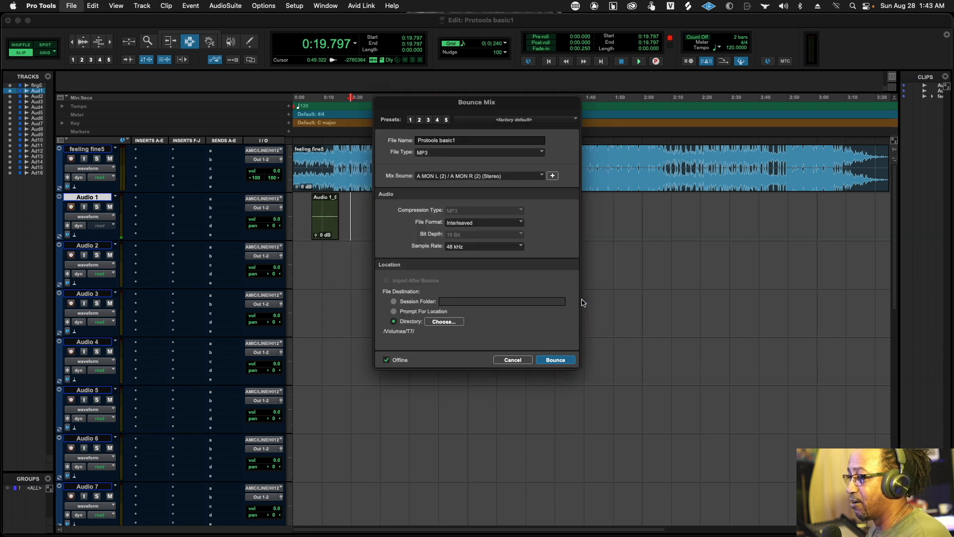